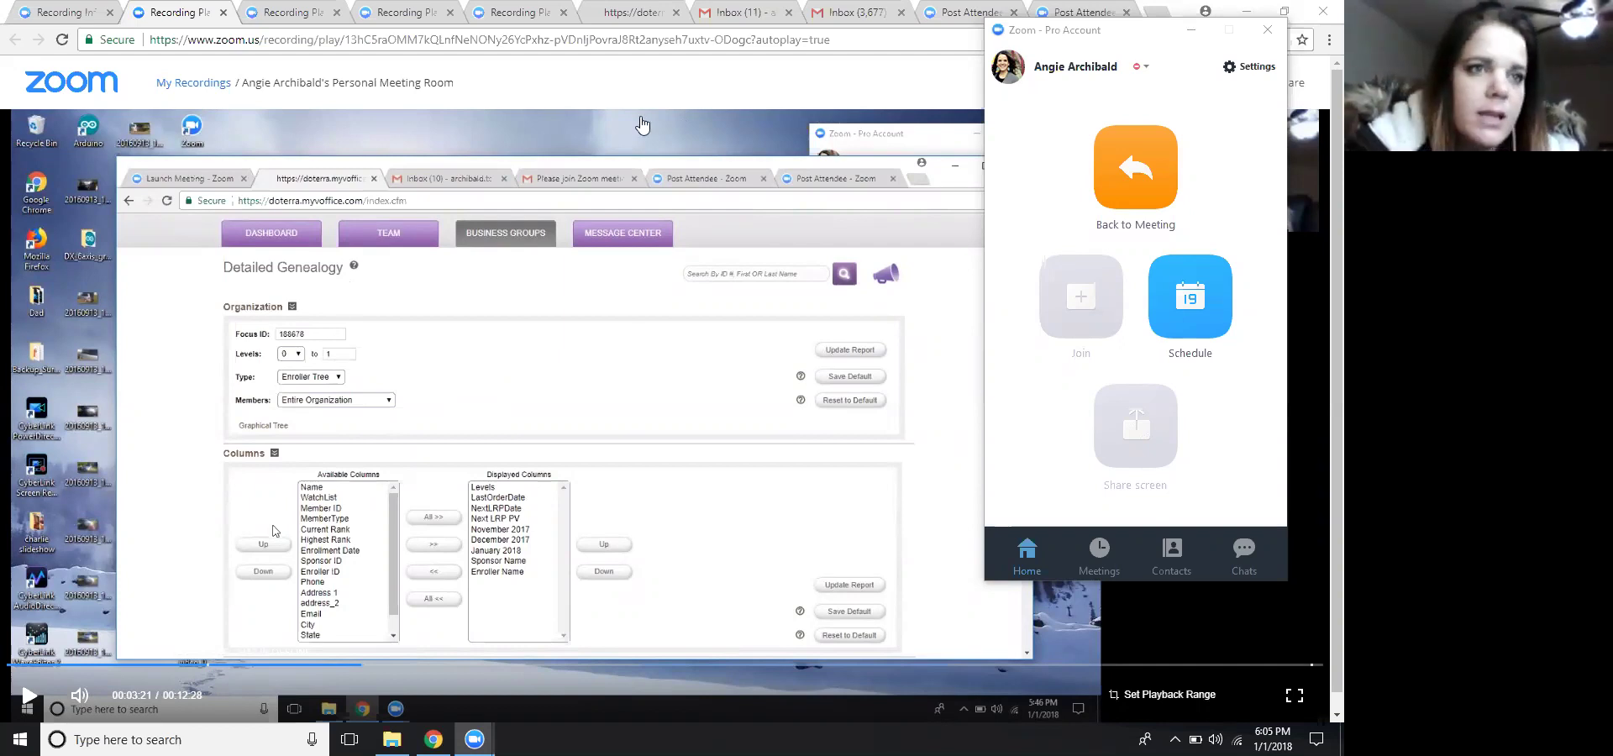
Step: Bring up the doTERRA office page in a maximized browser window and open the team's Detailed Genealogy report
{"action": "left_click_drag", "start_coordinate": [723, 7], "coordinate": [634, 99]}
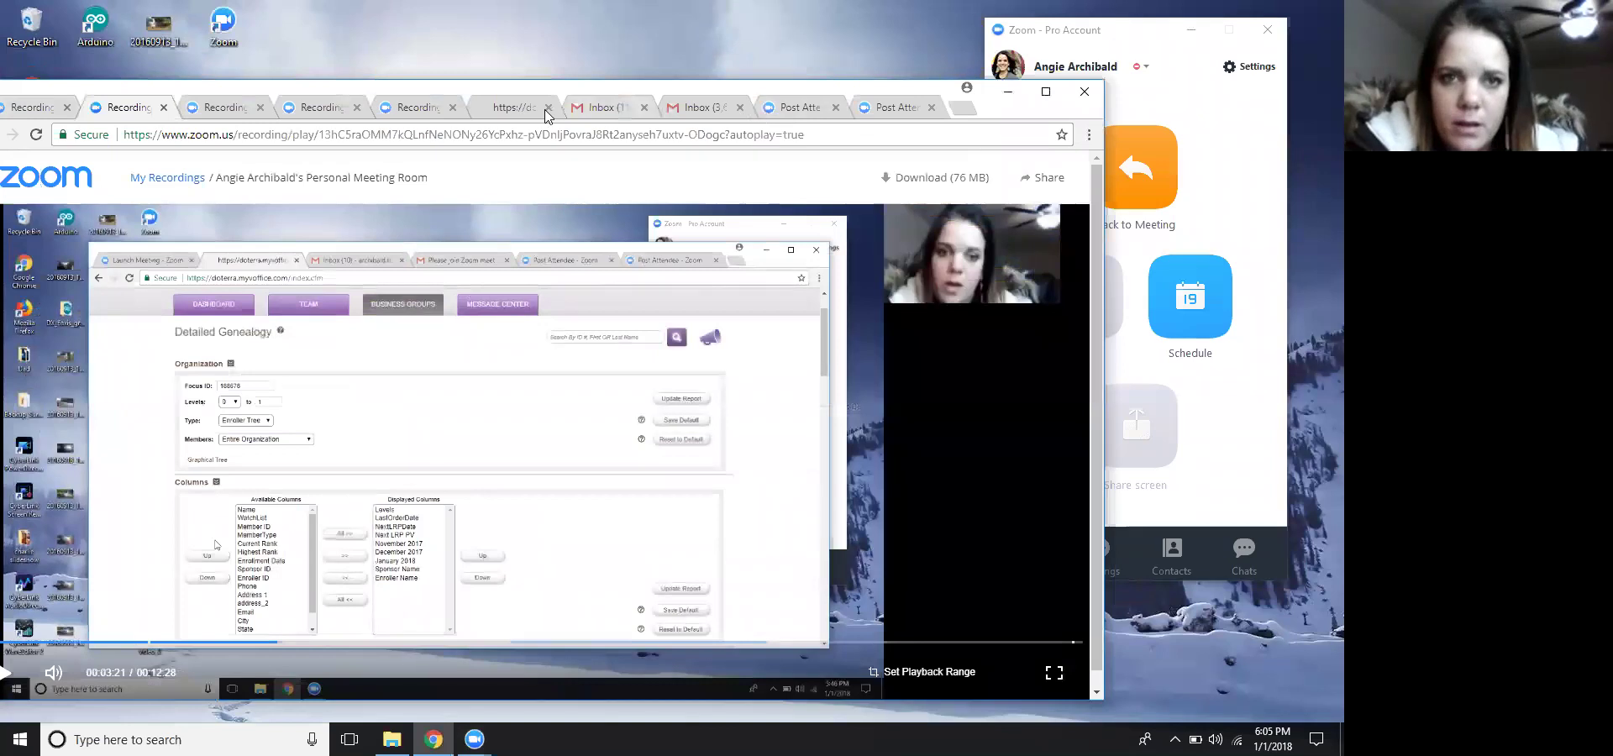
{"action": "left_click", "coordinate": [508, 109]}
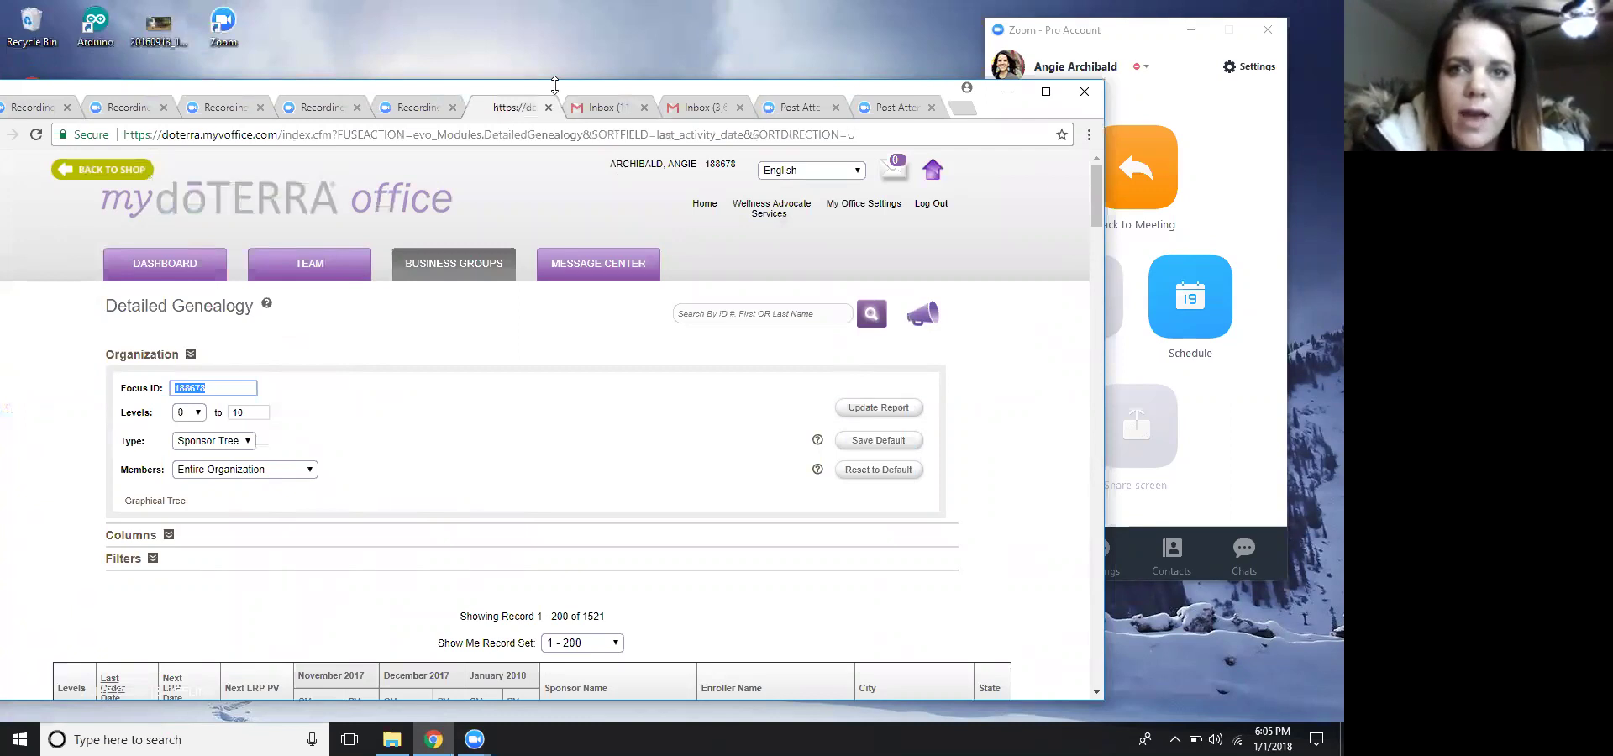
{"action": "left_click_drag", "start_coordinate": [555, 84], "coordinate": [584, 31]}
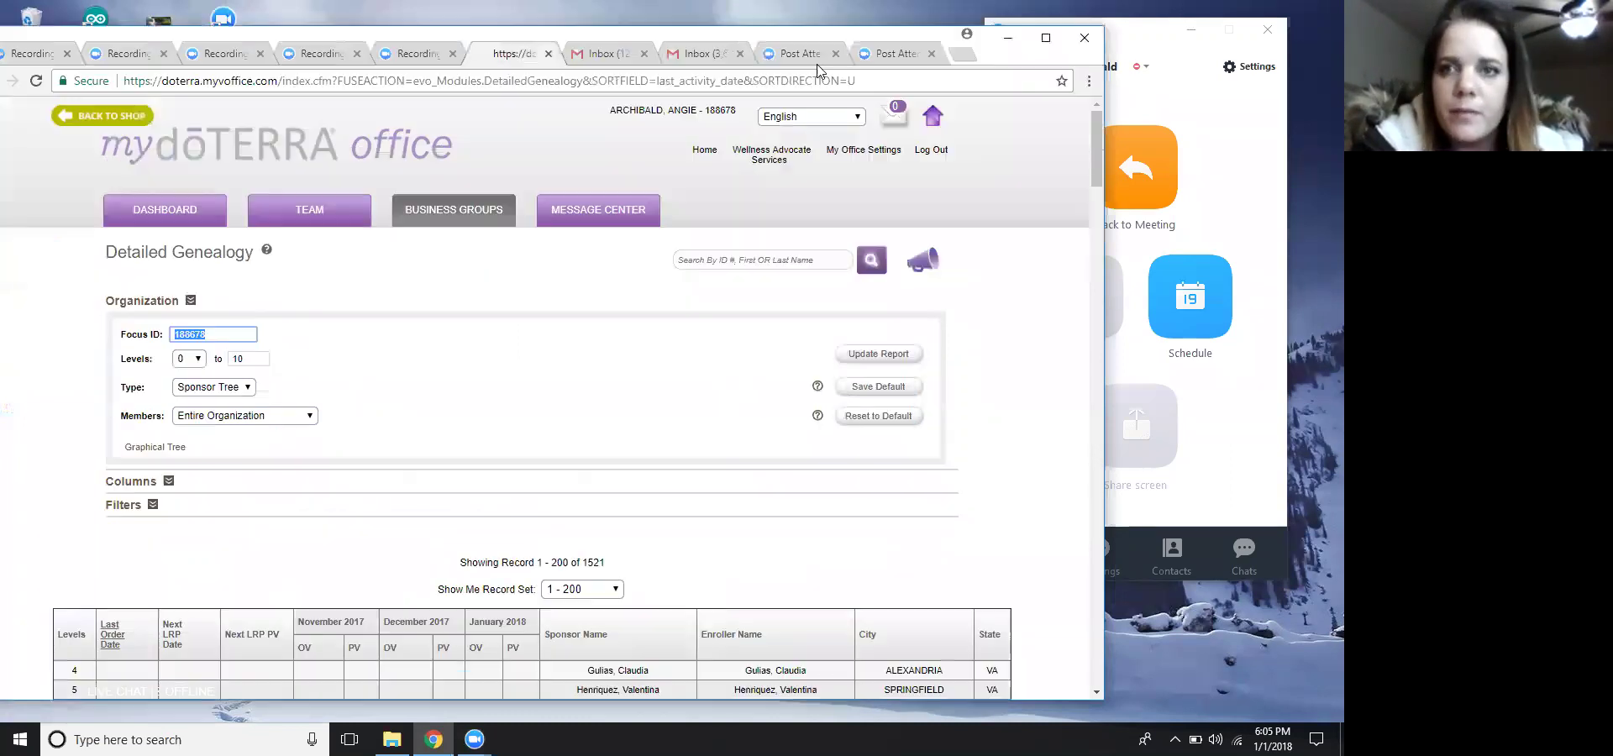
{"action": "left_click", "coordinate": [1046, 36]}
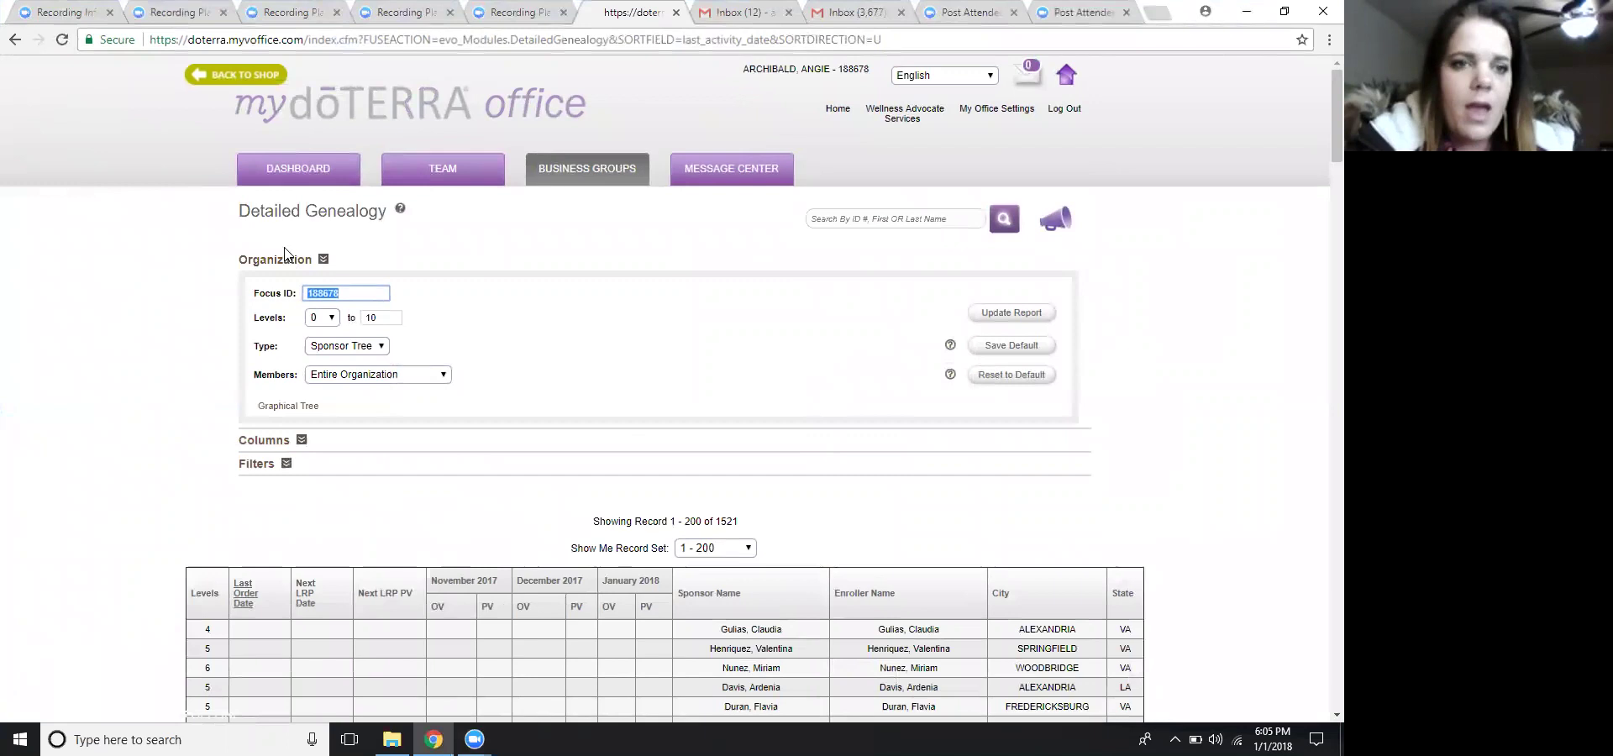
{"action": "left_click", "coordinate": [440, 174]}
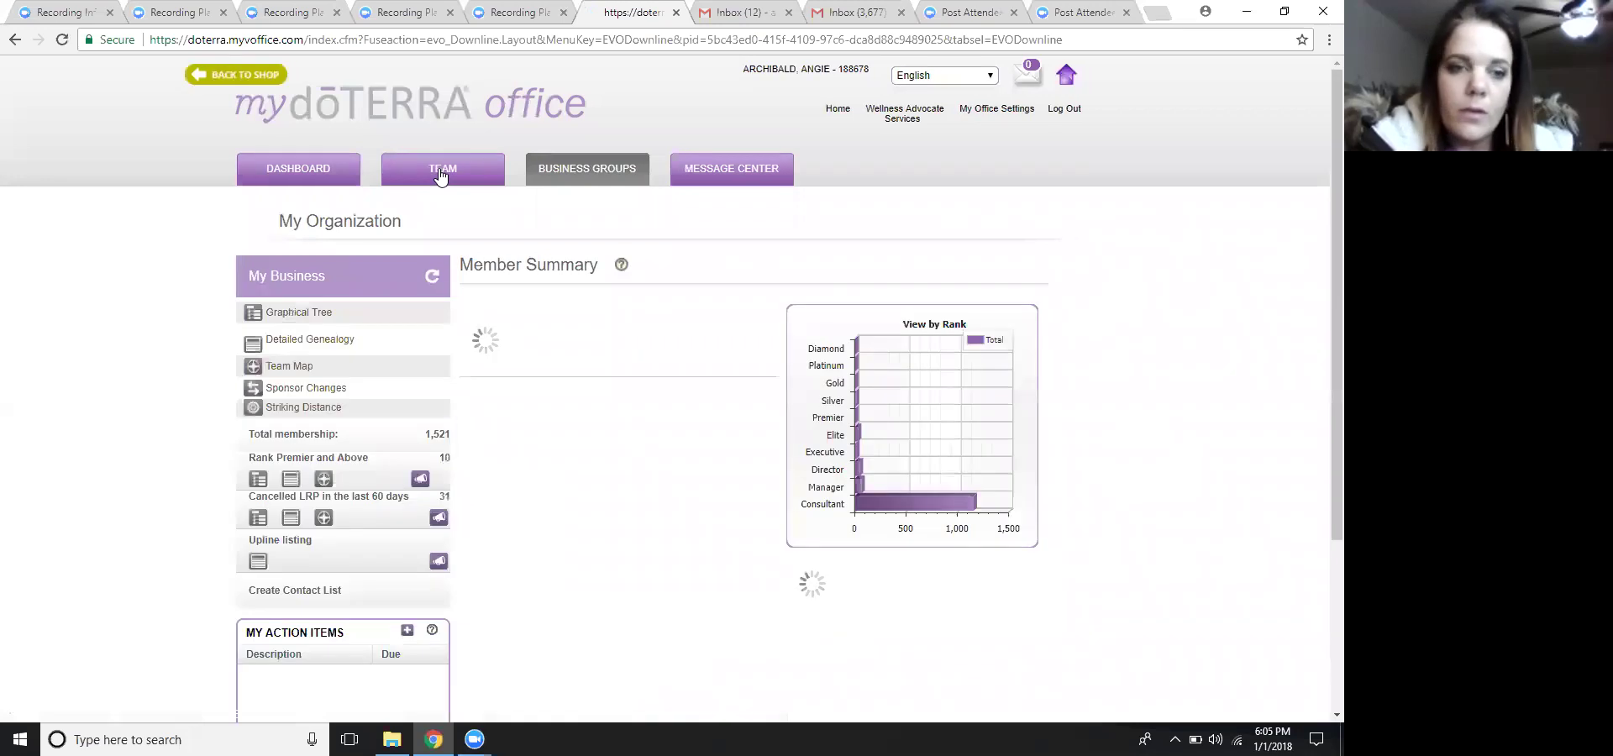
{"action": "left_click", "coordinate": [294, 345]}
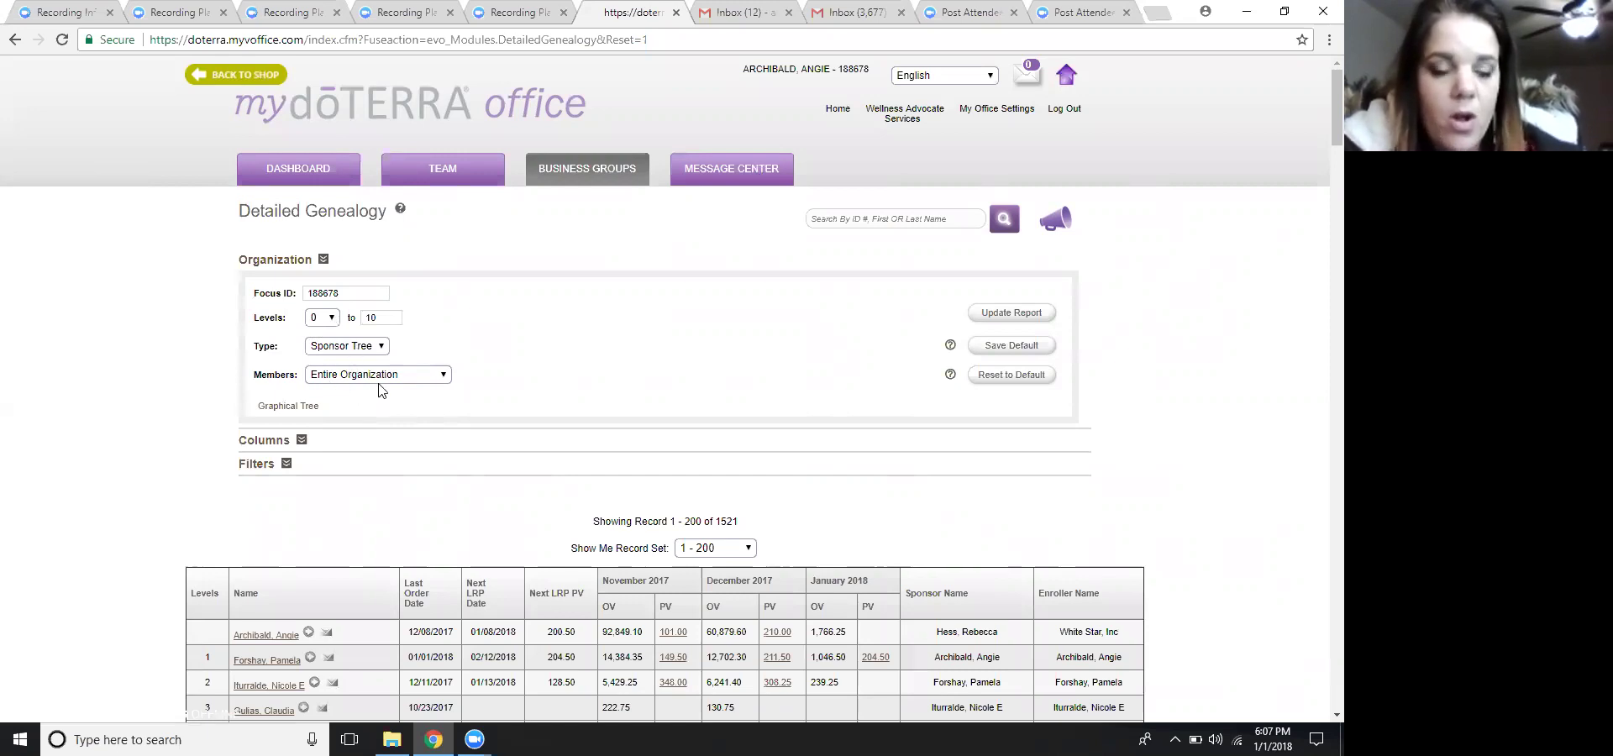
Step: Remove November 2017, December 2017, January 2018 and Name from the report's displayed columns
{"action": "left_click", "coordinate": [301, 441]}
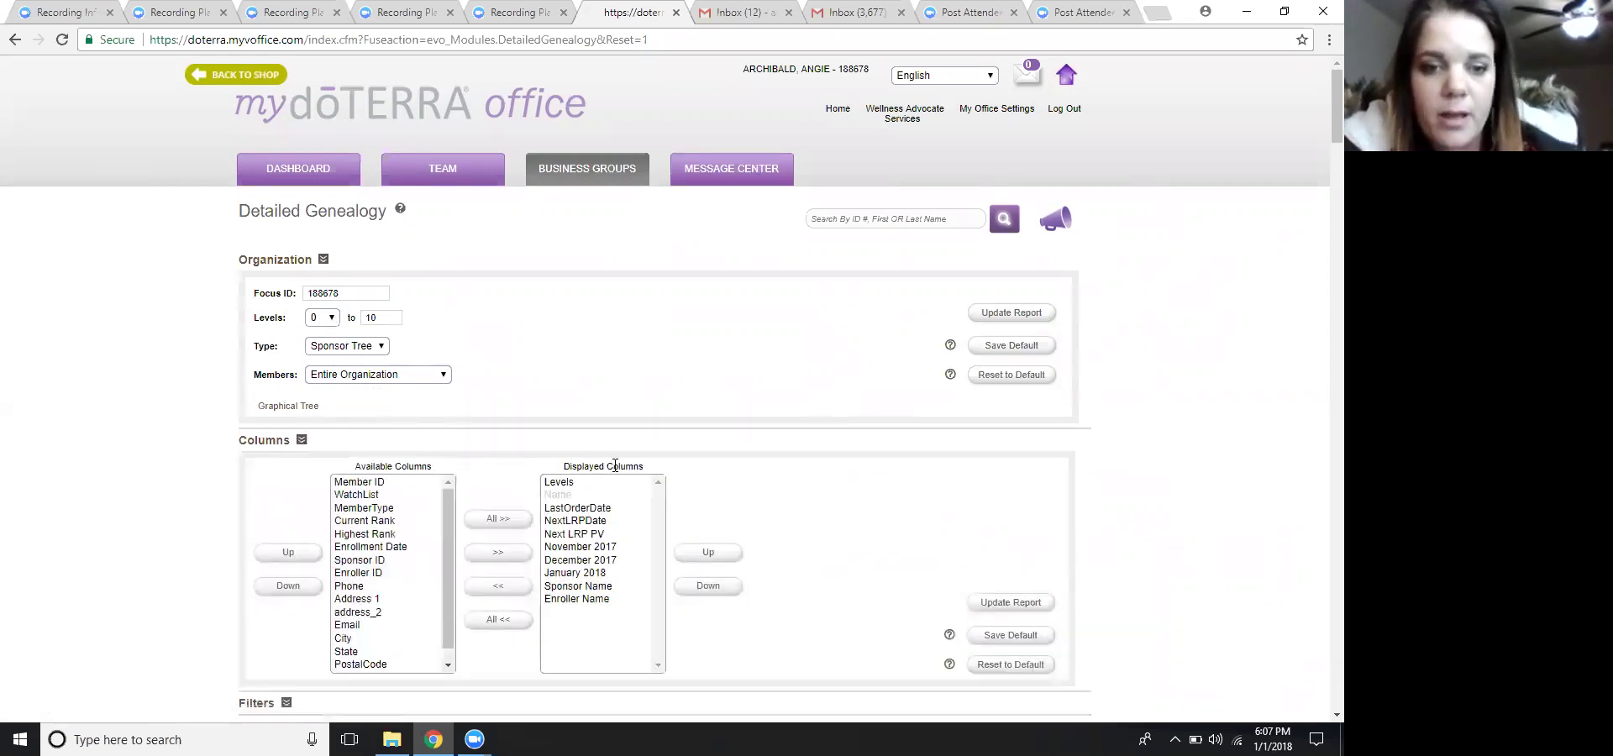
{"action": "left_click", "coordinate": [555, 548]}
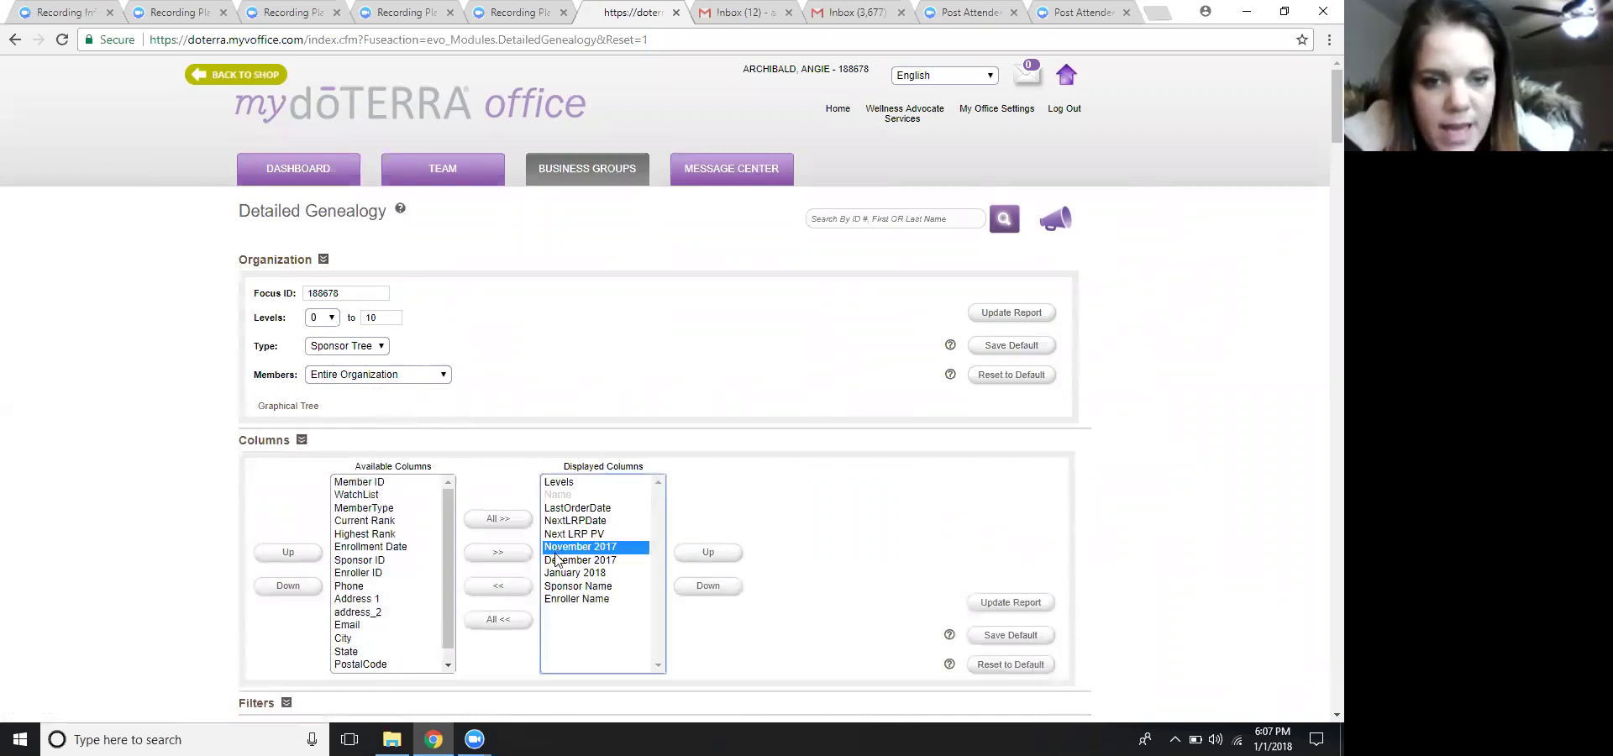
{"action": "left_click", "coordinate": [554, 561], "text": "shift"}
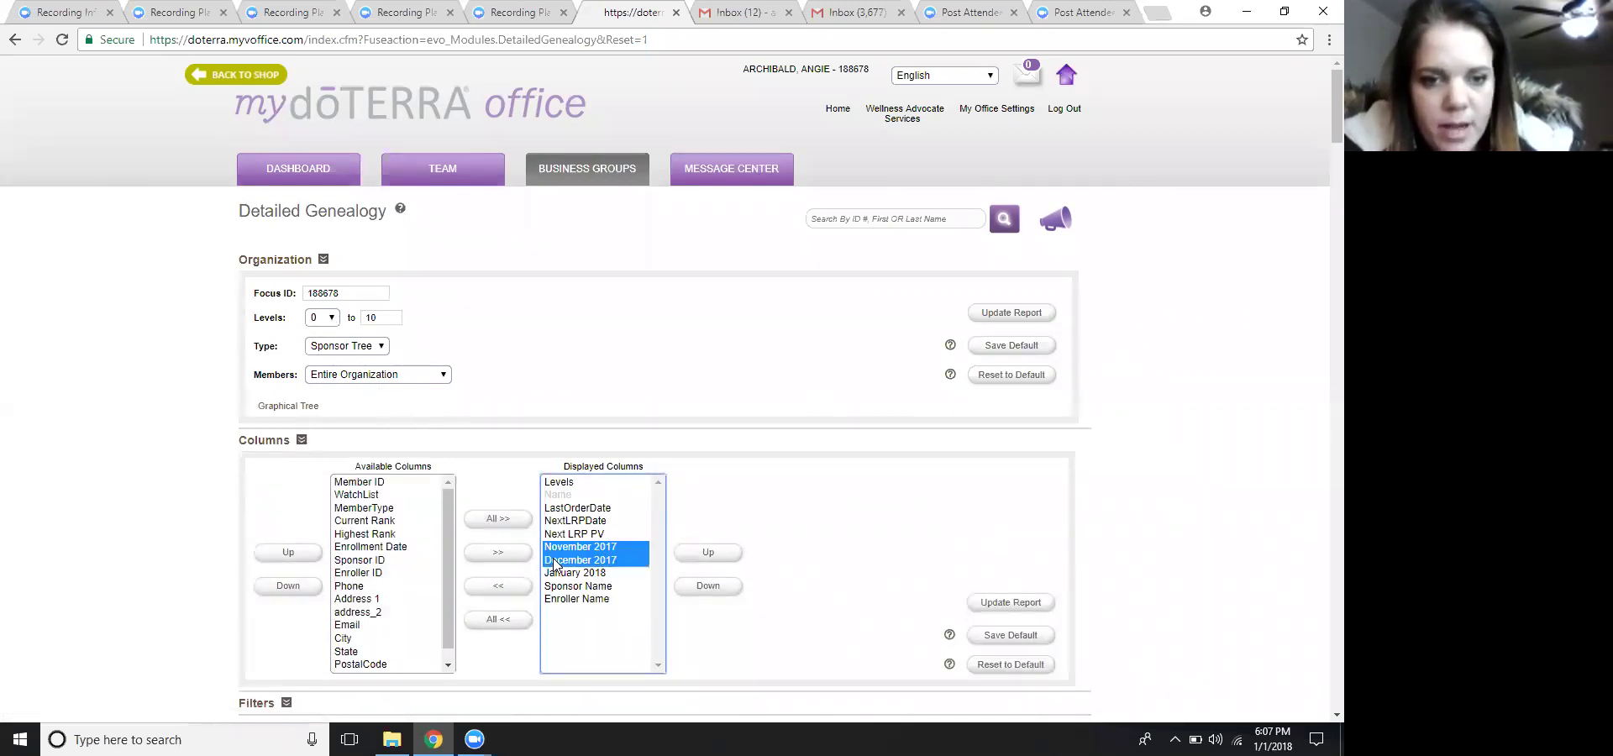
{"action": "left_click", "coordinate": [552, 575], "text": "shift"}
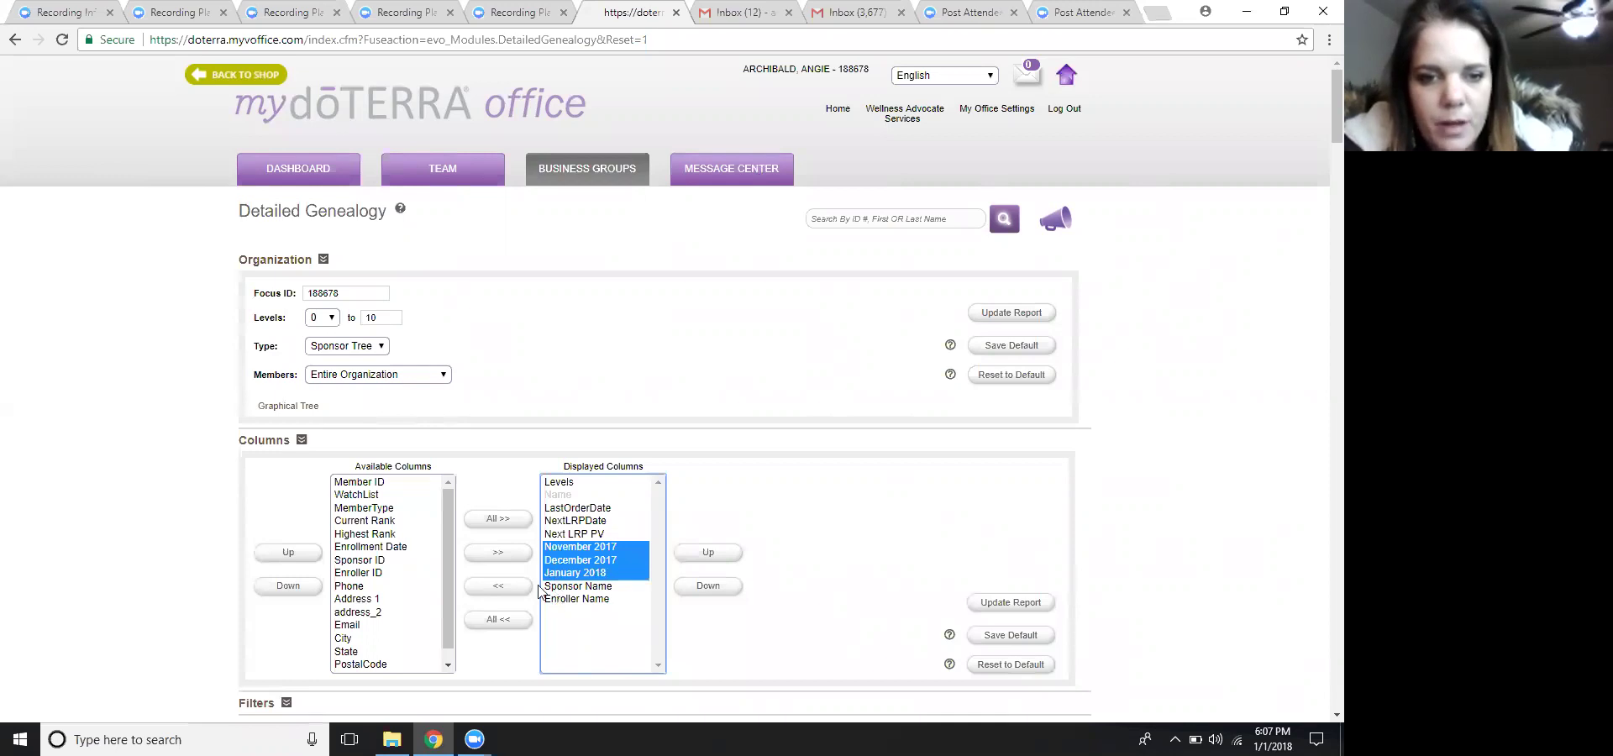
{"action": "left_click", "coordinate": [514, 590]}
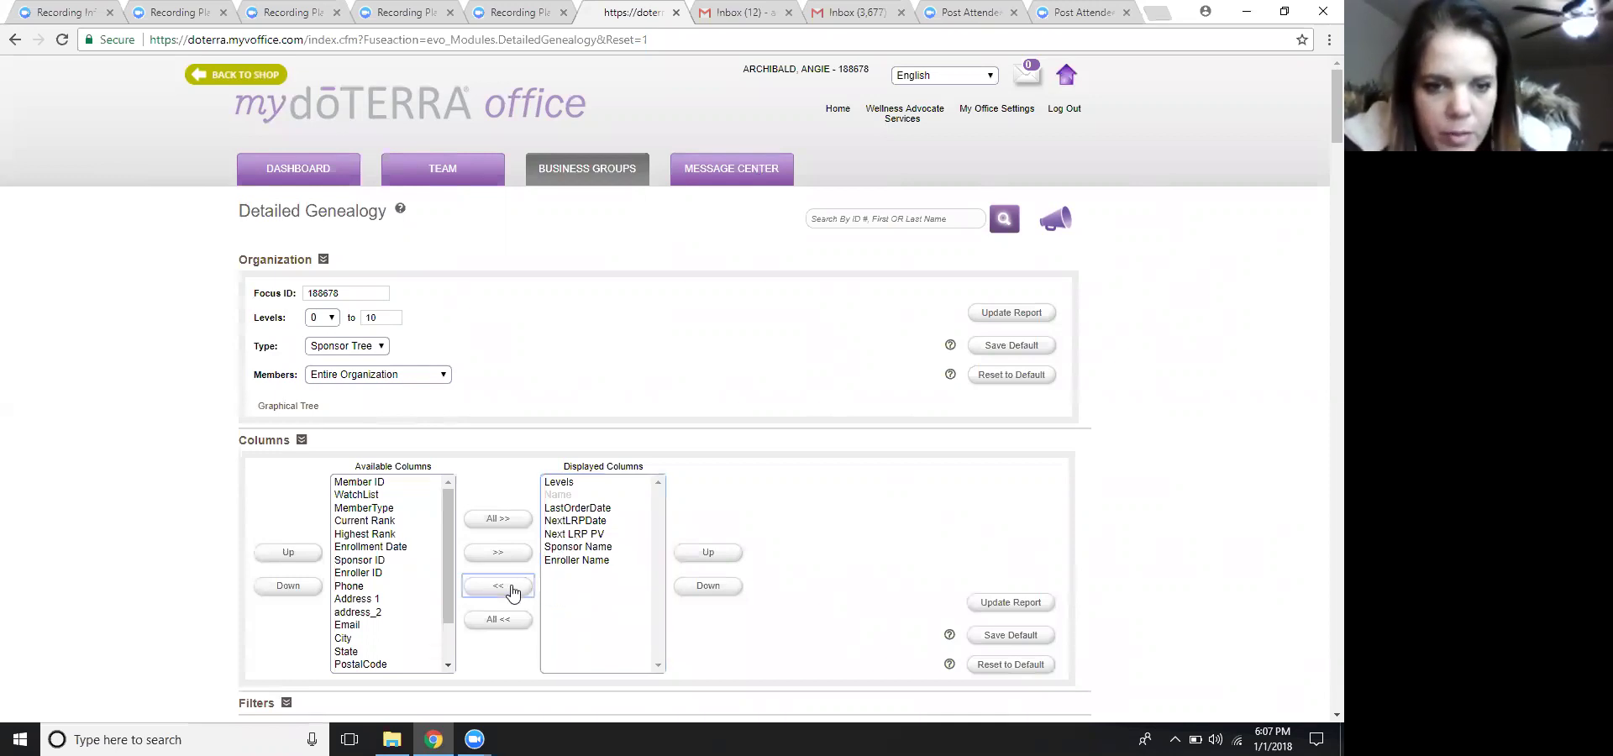
{"action": "left_click", "coordinate": [562, 499]}
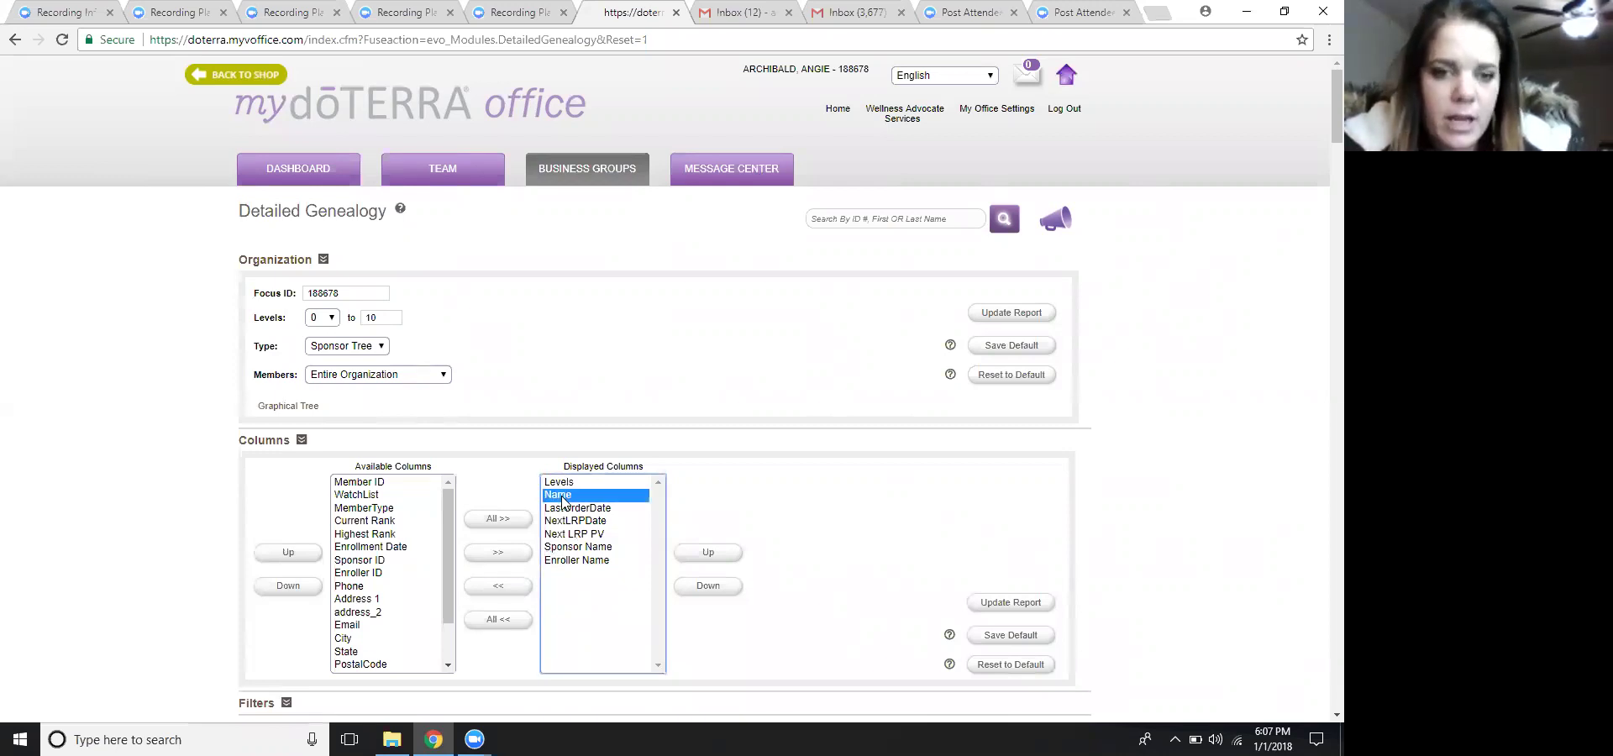
{"action": "left_click", "coordinate": [498, 588]}
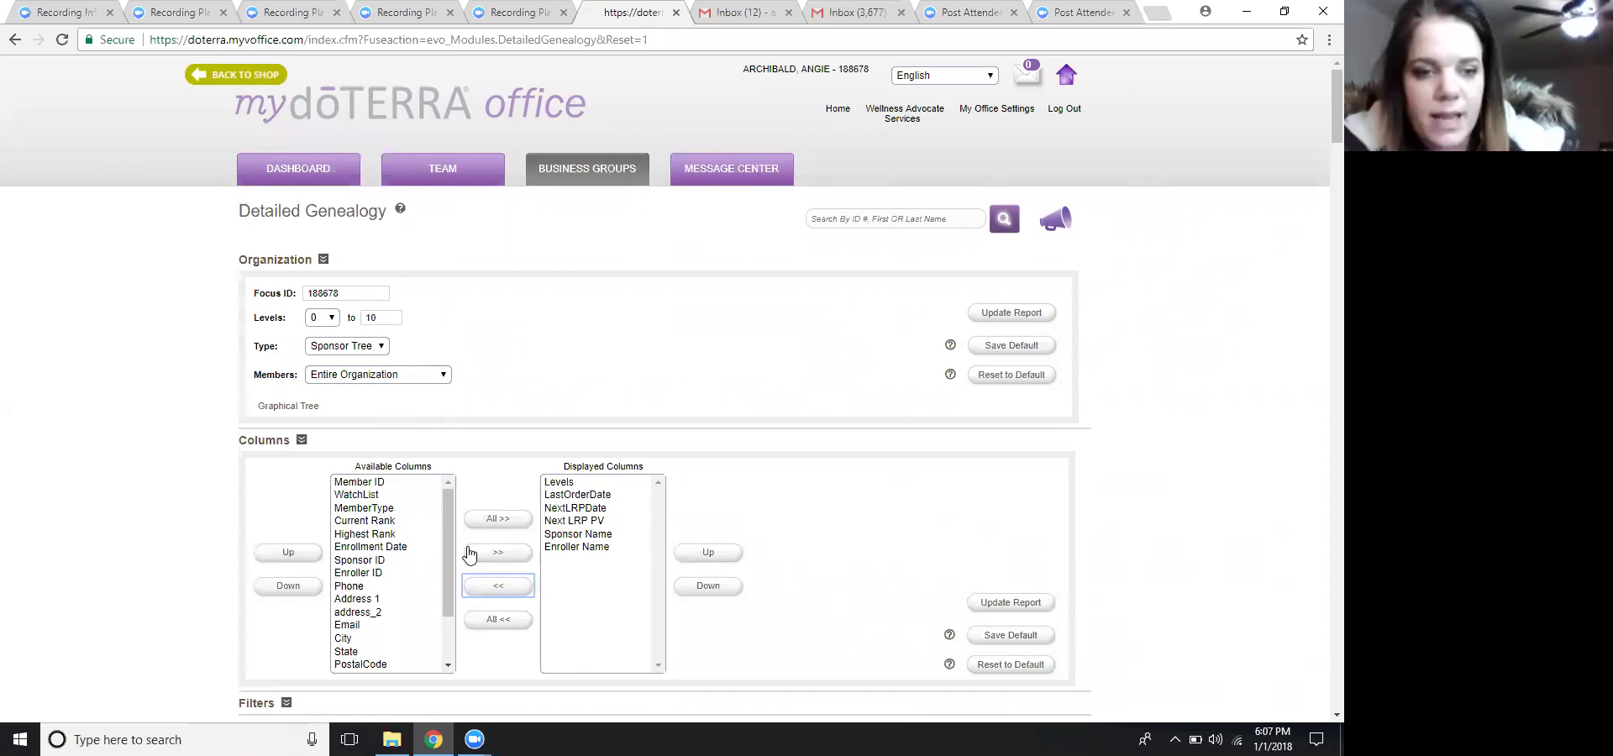
Step: Add City and State to the displayed columns and update the report
{"action": "left_click", "coordinate": [346, 640]}
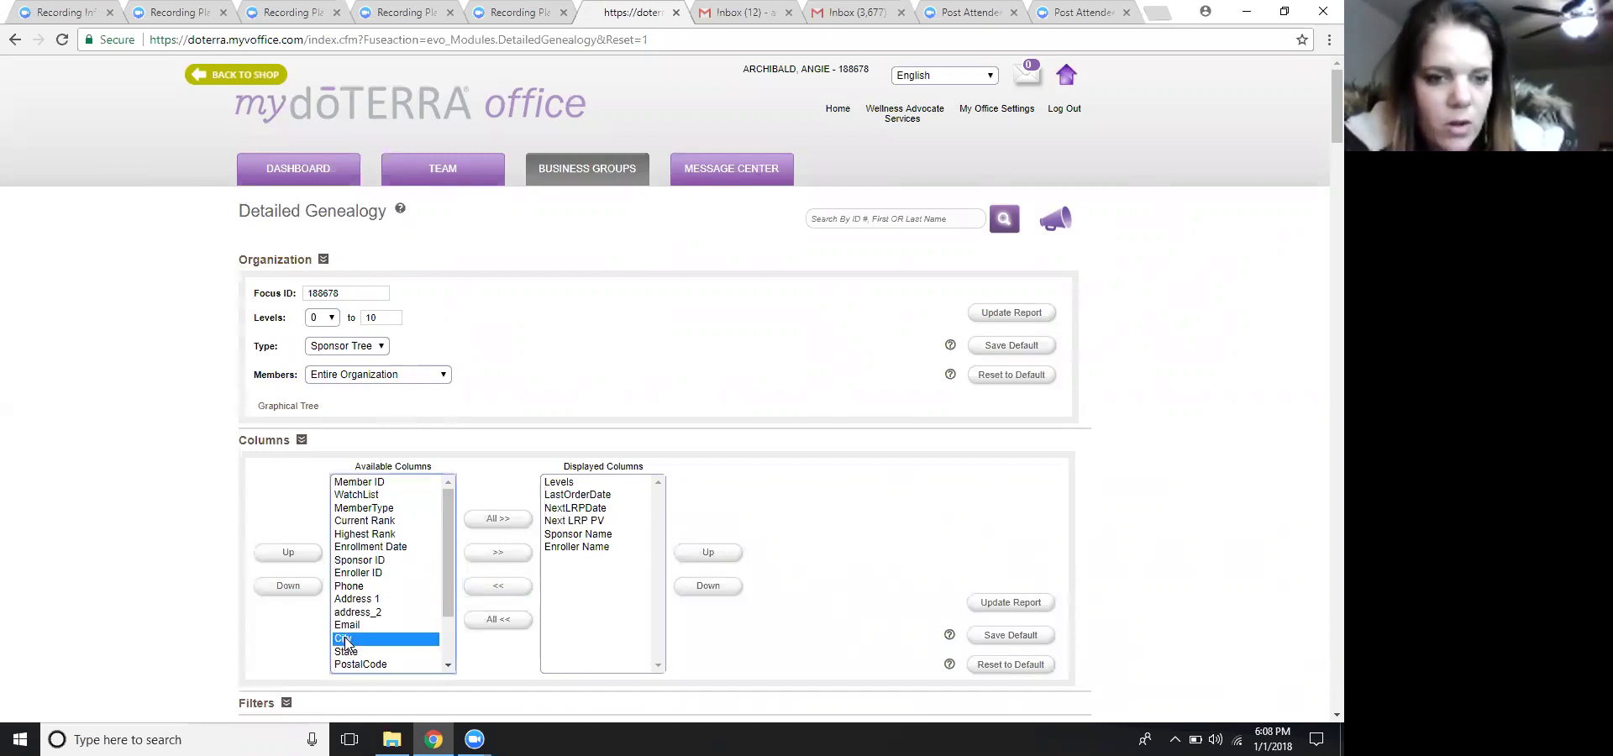
{"action": "left_click", "coordinate": [346, 652], "text": "shift"}
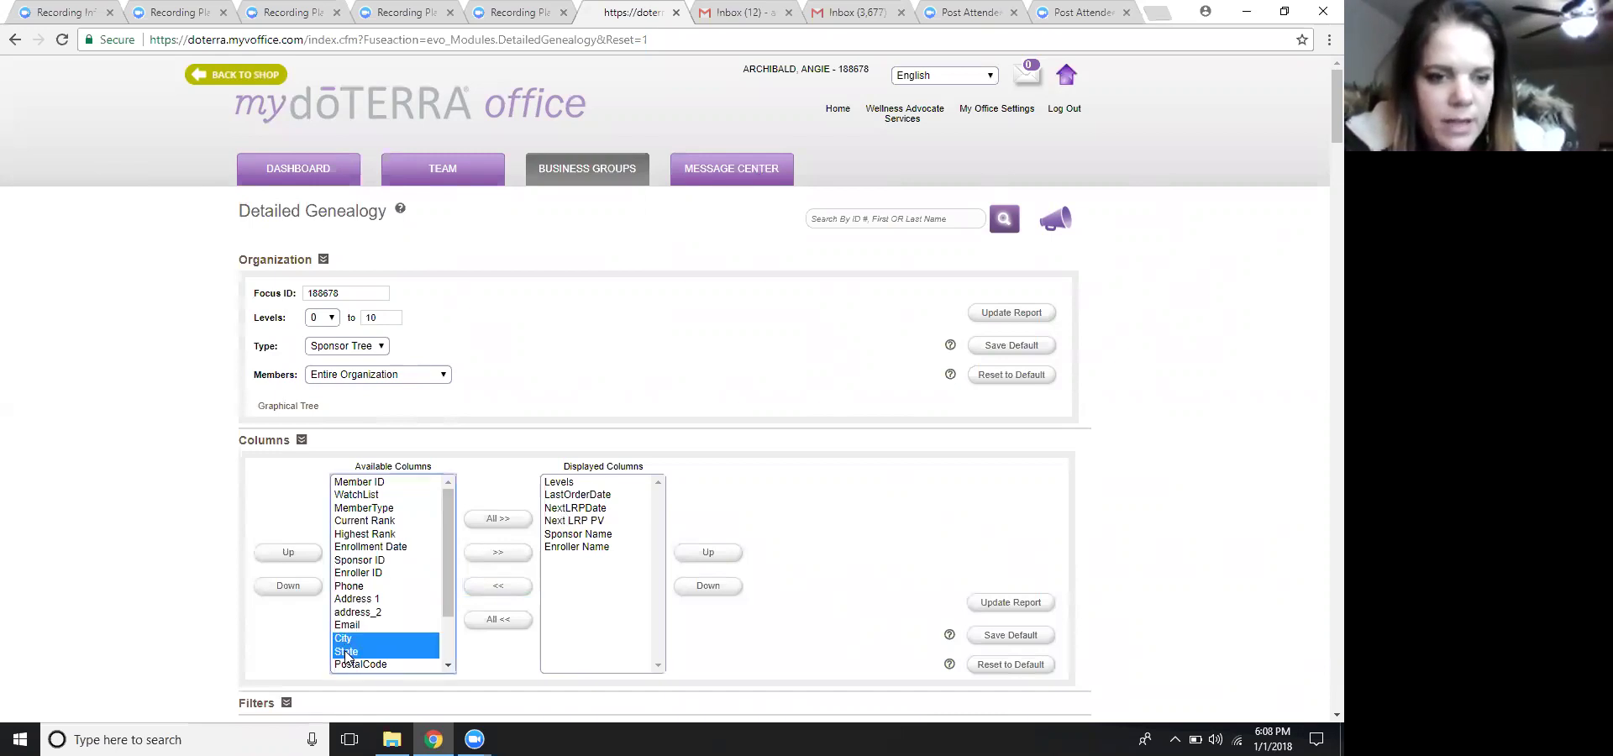
{"action": "left_click", "coordinate": [516, 553]}
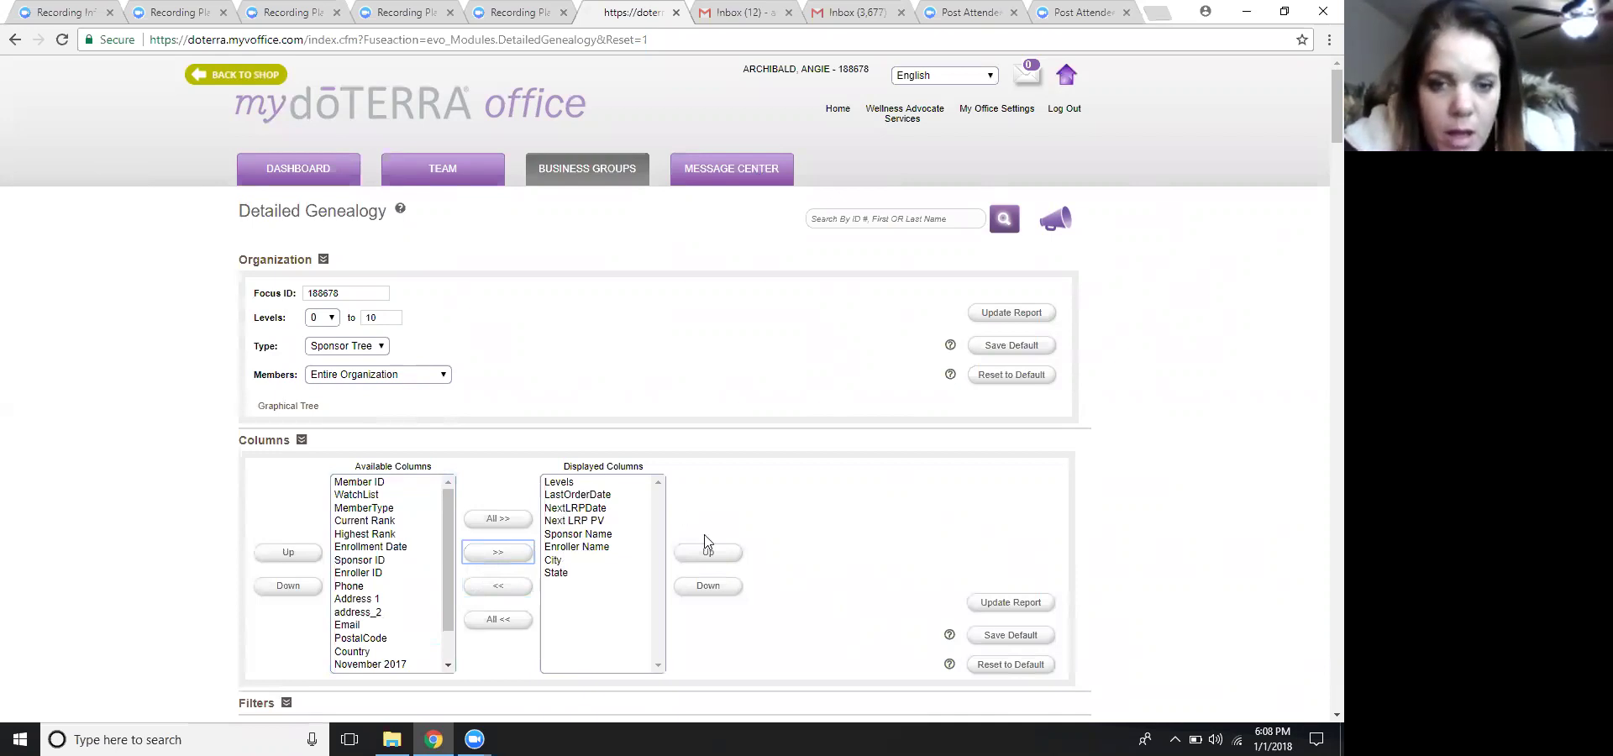
{"action": "left_click", "coordinate": [1005, 604]}
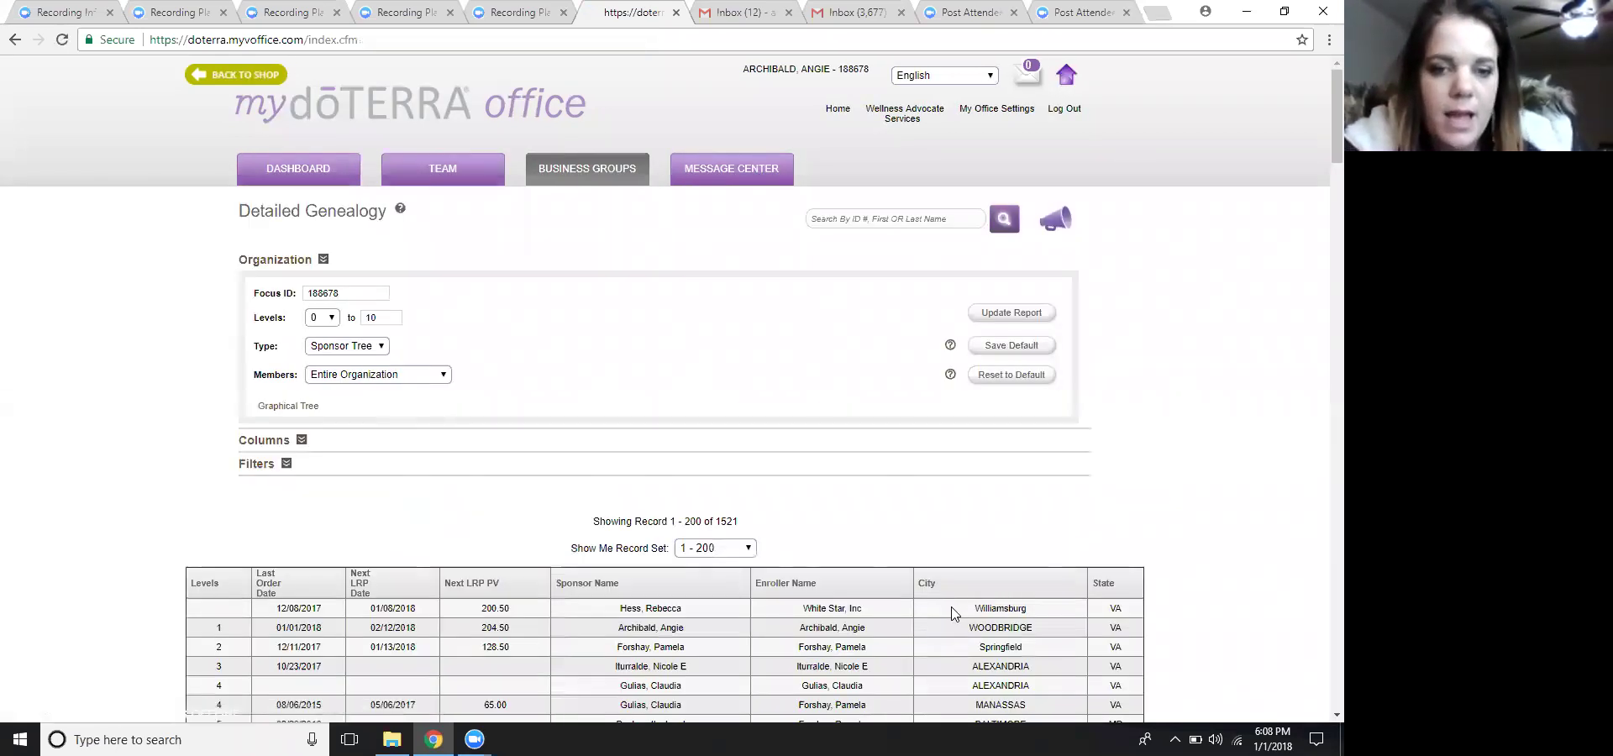
Step: Sort the genealogy records by Last Order Date in ascending order
{"action": "scroll", "coordinate": [955, 614], "scroll_direction": "down", "scroll_amount": 1}
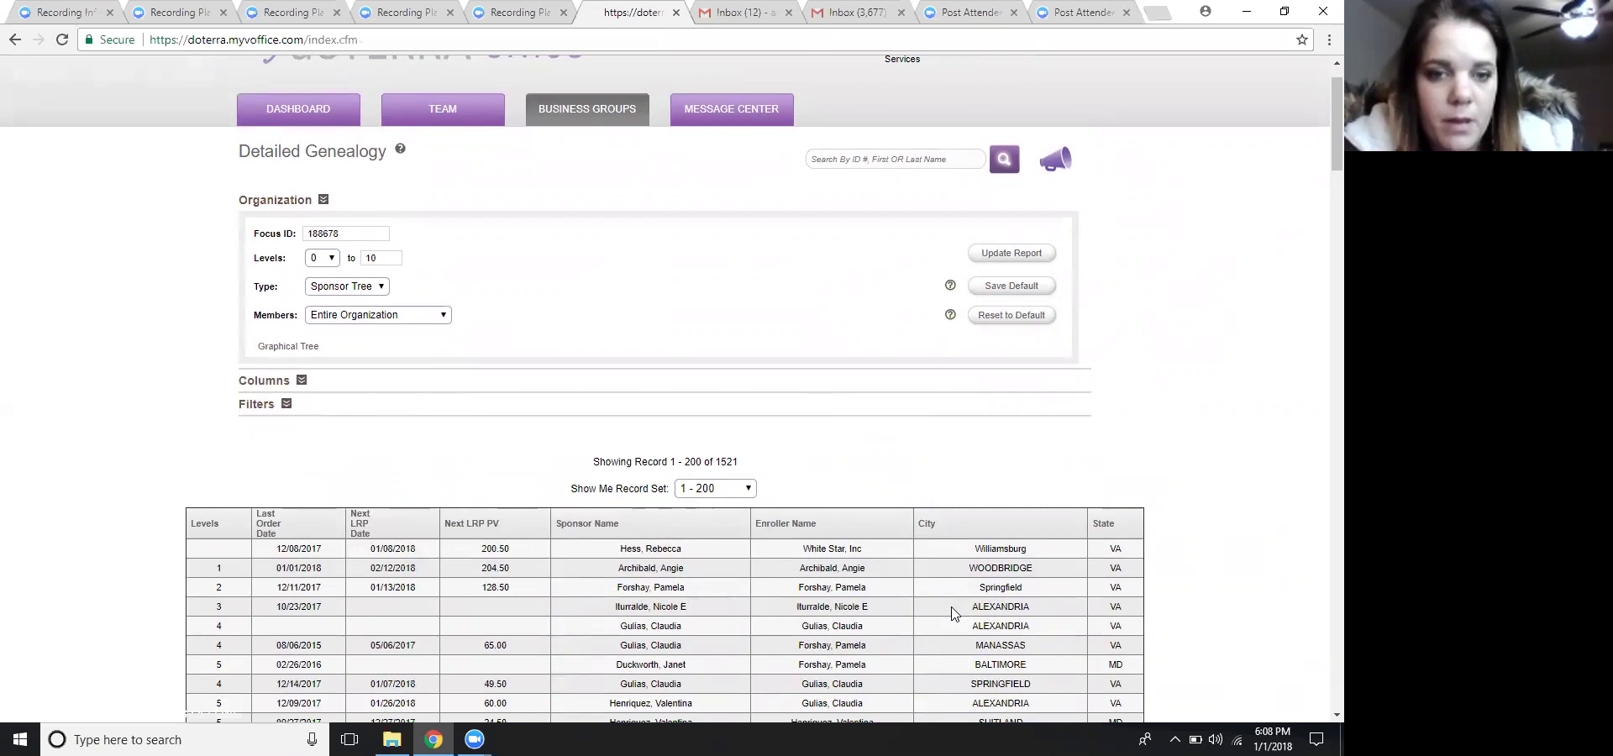
{"action": "scroll", "coordinate": [955, 614], "scroll_direction": "up", "scroll_amount": 1}
{"action": "scroll", "coordinate": [632, 606], "scroll_direction": "down", "scroll_amount": 1}
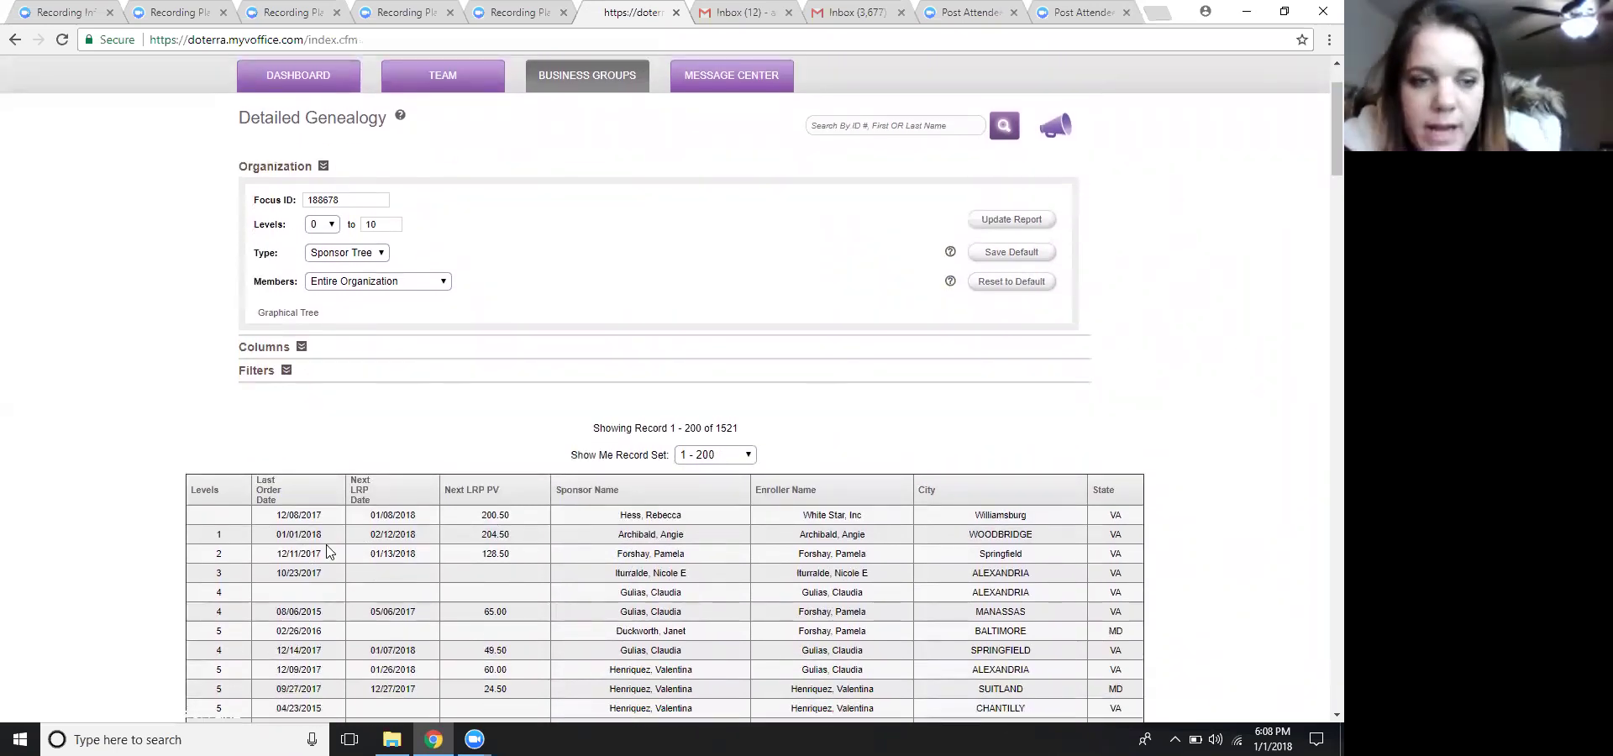
{"action": "left_click", "coordinate": [265, 491]}
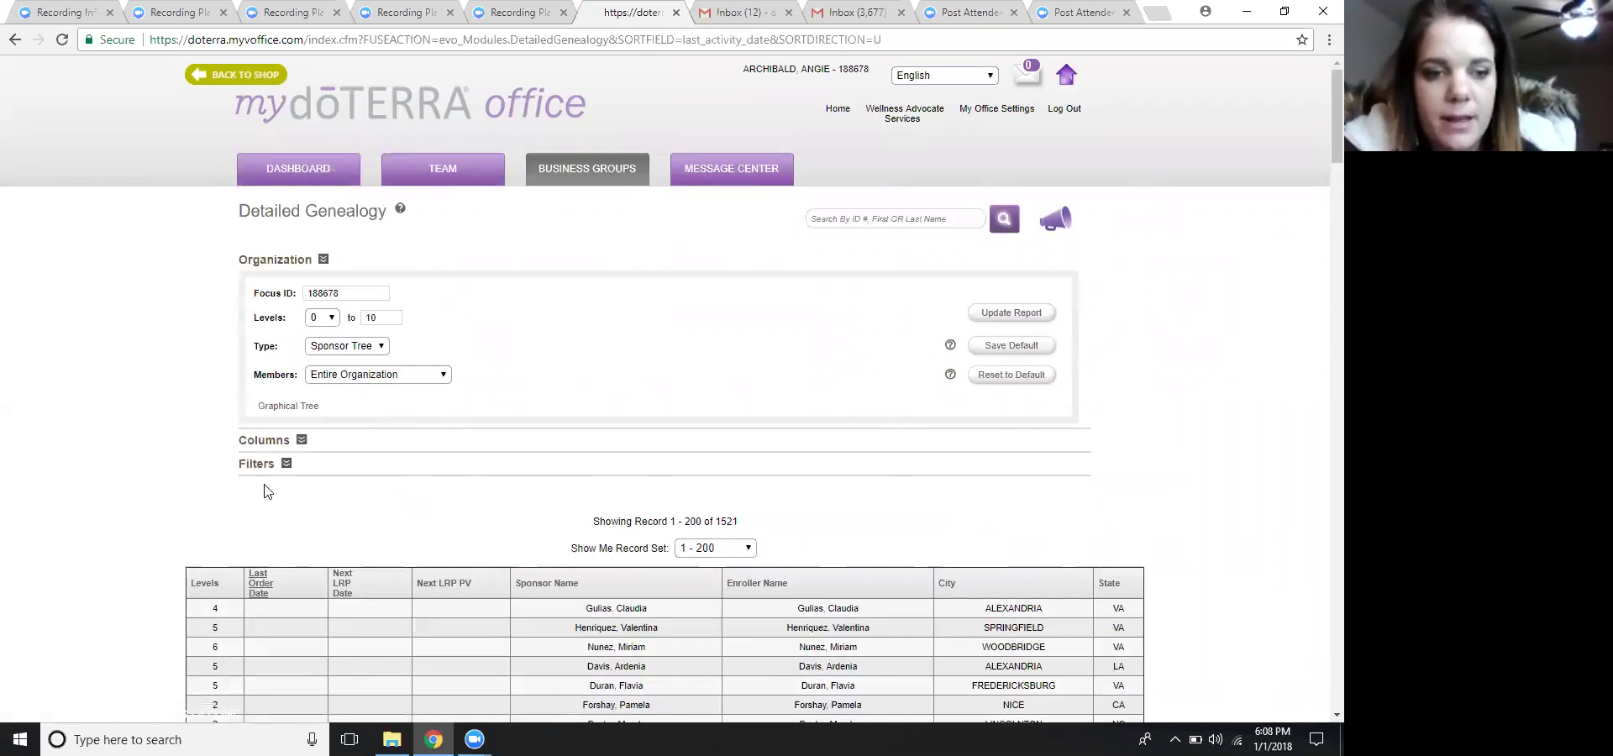
Step: Examine the sorted records for members with no last order date and those with the oldest orders
{"action": "scroll", "coordinate": [268, 492], "scroll_direction": "down", "scroll_amount": 1}
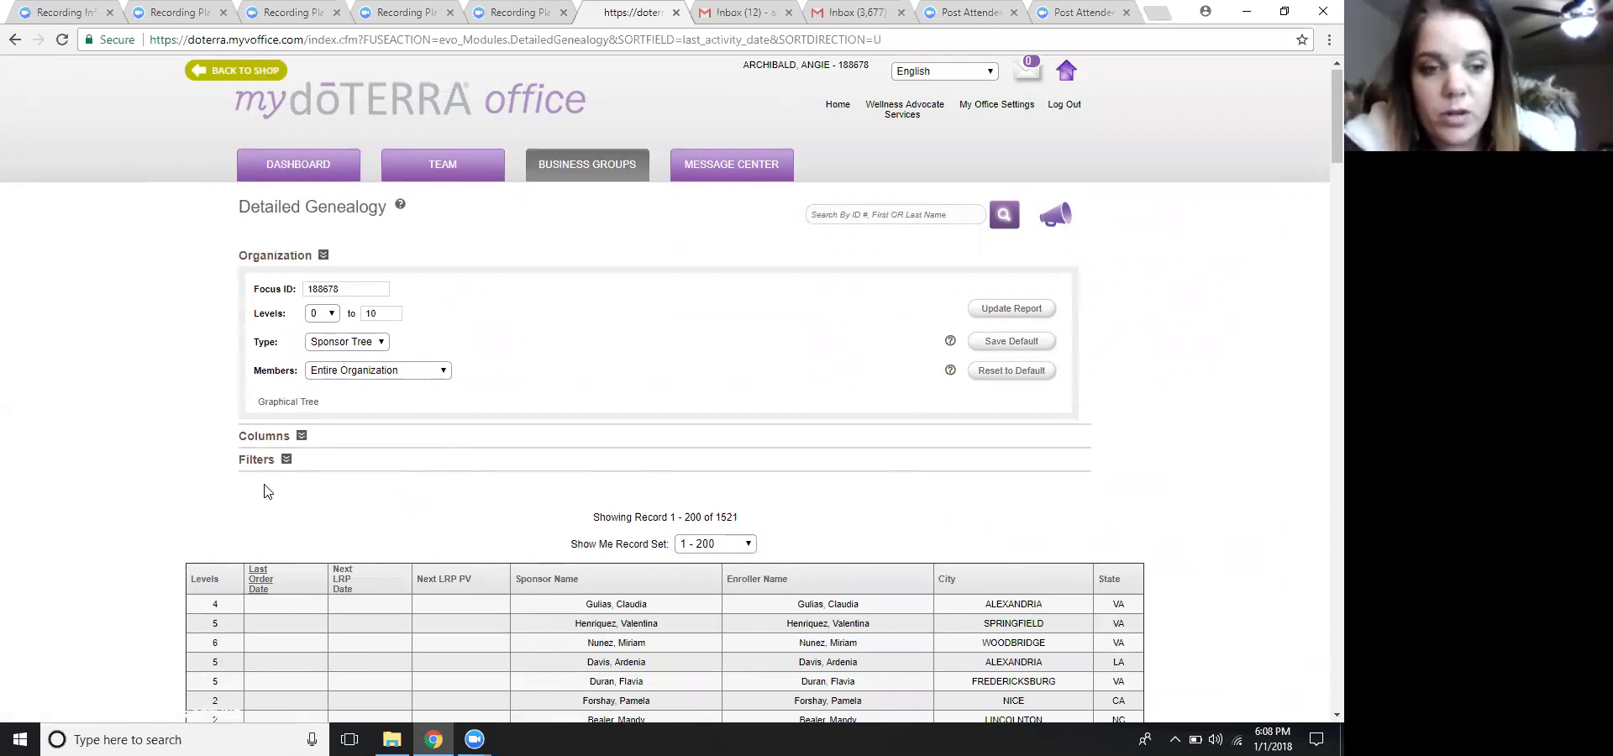
{"action": "scroll", "coordinate": [264, 491], "scroll_direction": "down", "scroll_amount": 2}
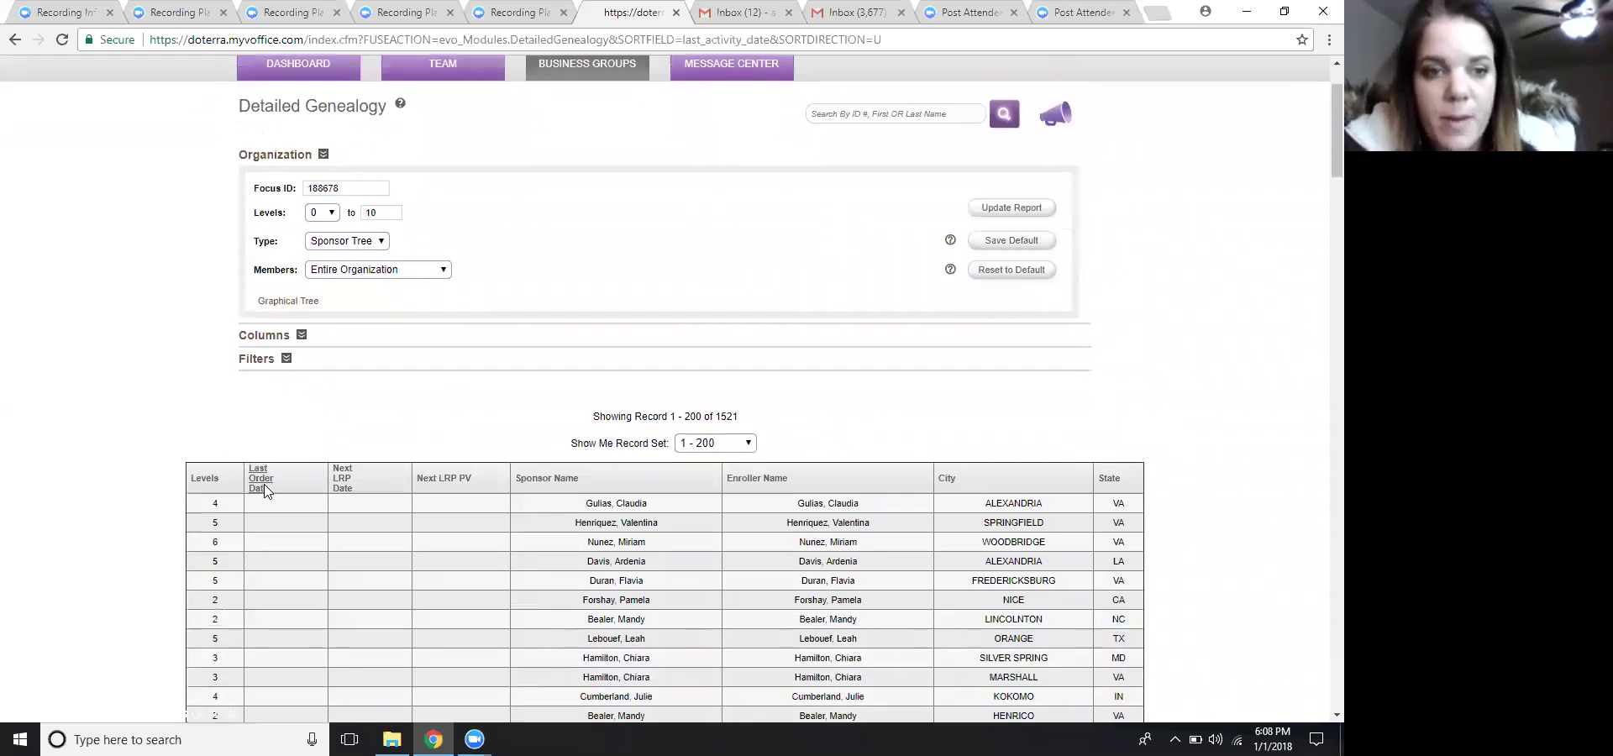
{"action": "scroll", "coordinate": [264, 491], "scroll_direction": "down", "scroll_amount": 3}
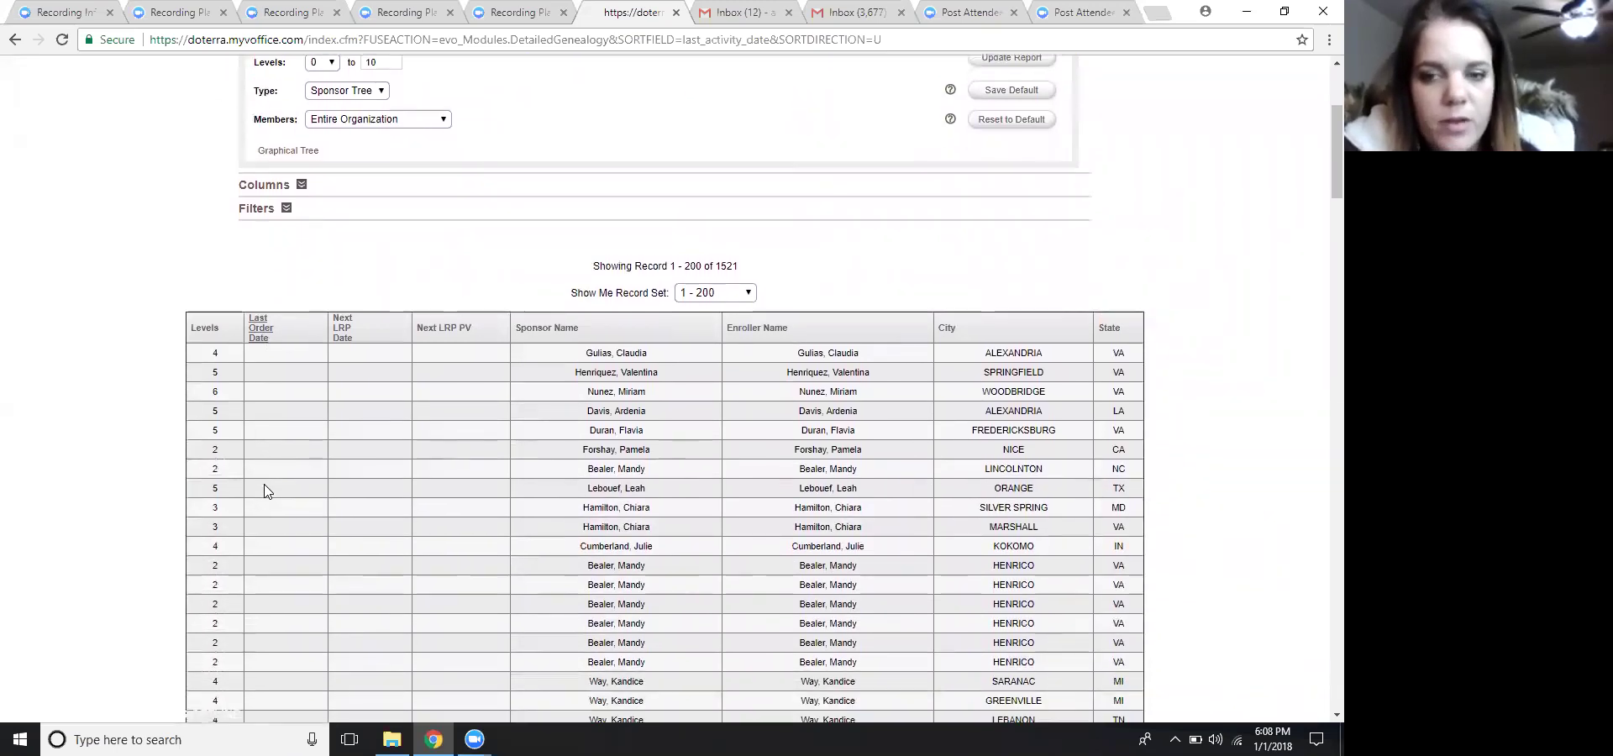
{"action": "scroll", "coordinate": [264, 491], "scroll_direction": "down", "scroll_amount": 1}
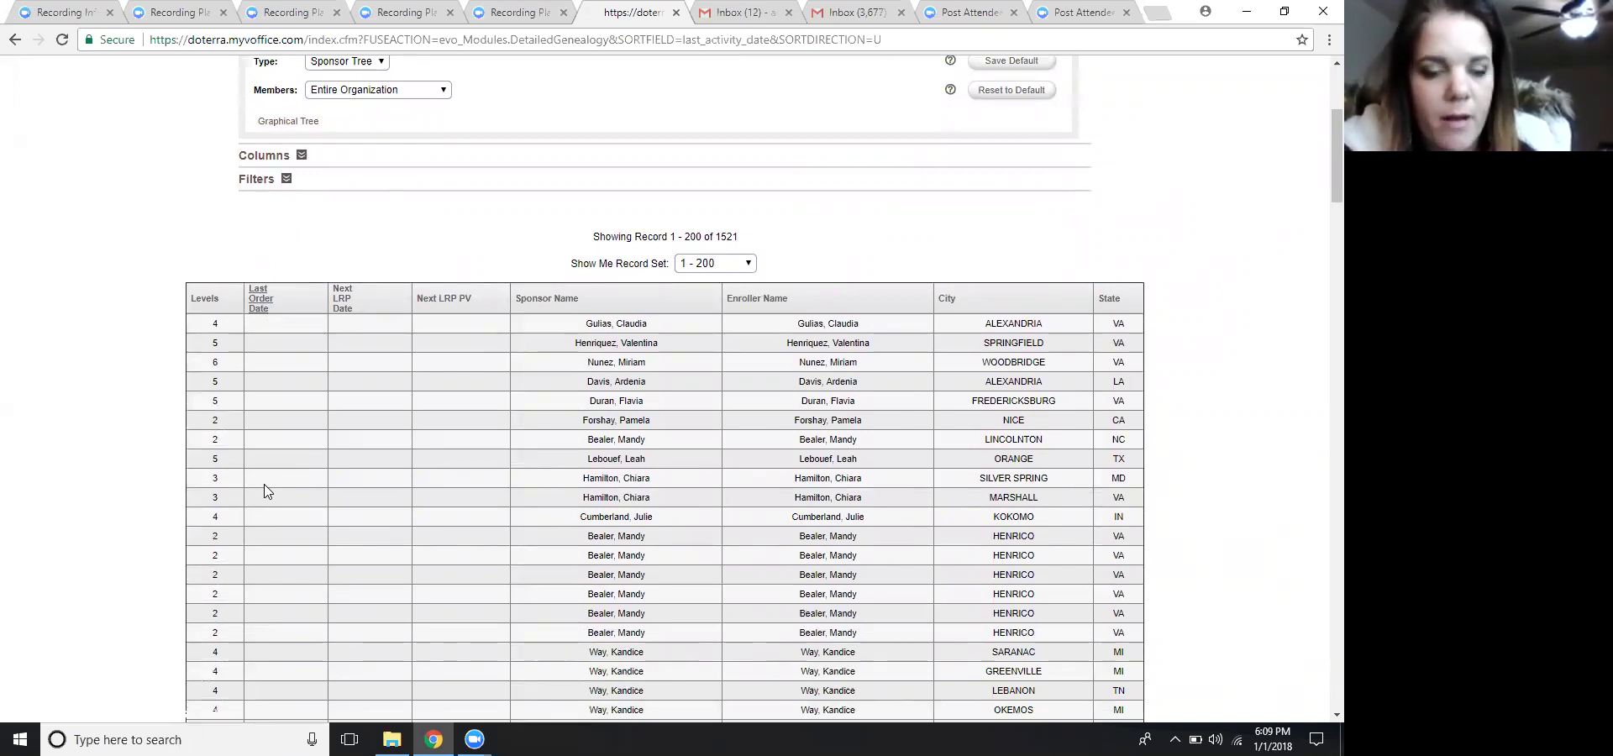
{"action": "scroll", "coordinate": [264, 492], "scroll_direction": "down", "scroll_amount": 2}
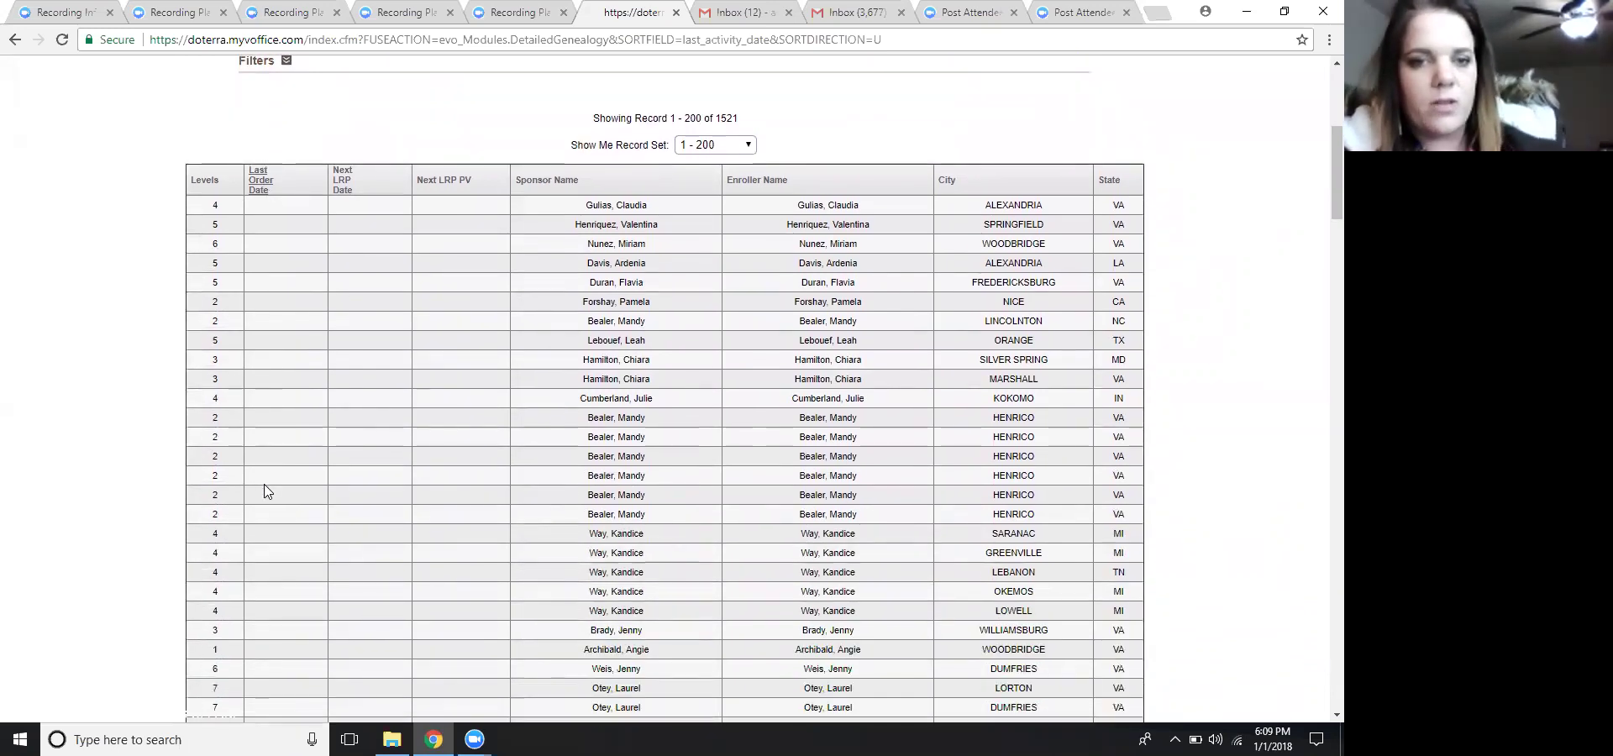
{"action": "scroll", "coordinate": [264, 492], "scroll_direction": "down", "scroll_amount": 3}
{"action": "scroll", "coordinate": [263, 491], "scroll_direction": "down", "scroll_amount": 4}
{"action": "scroll", "coordinate": [264, 491], "scroll_direction": "down", "scroll_amount": 9}
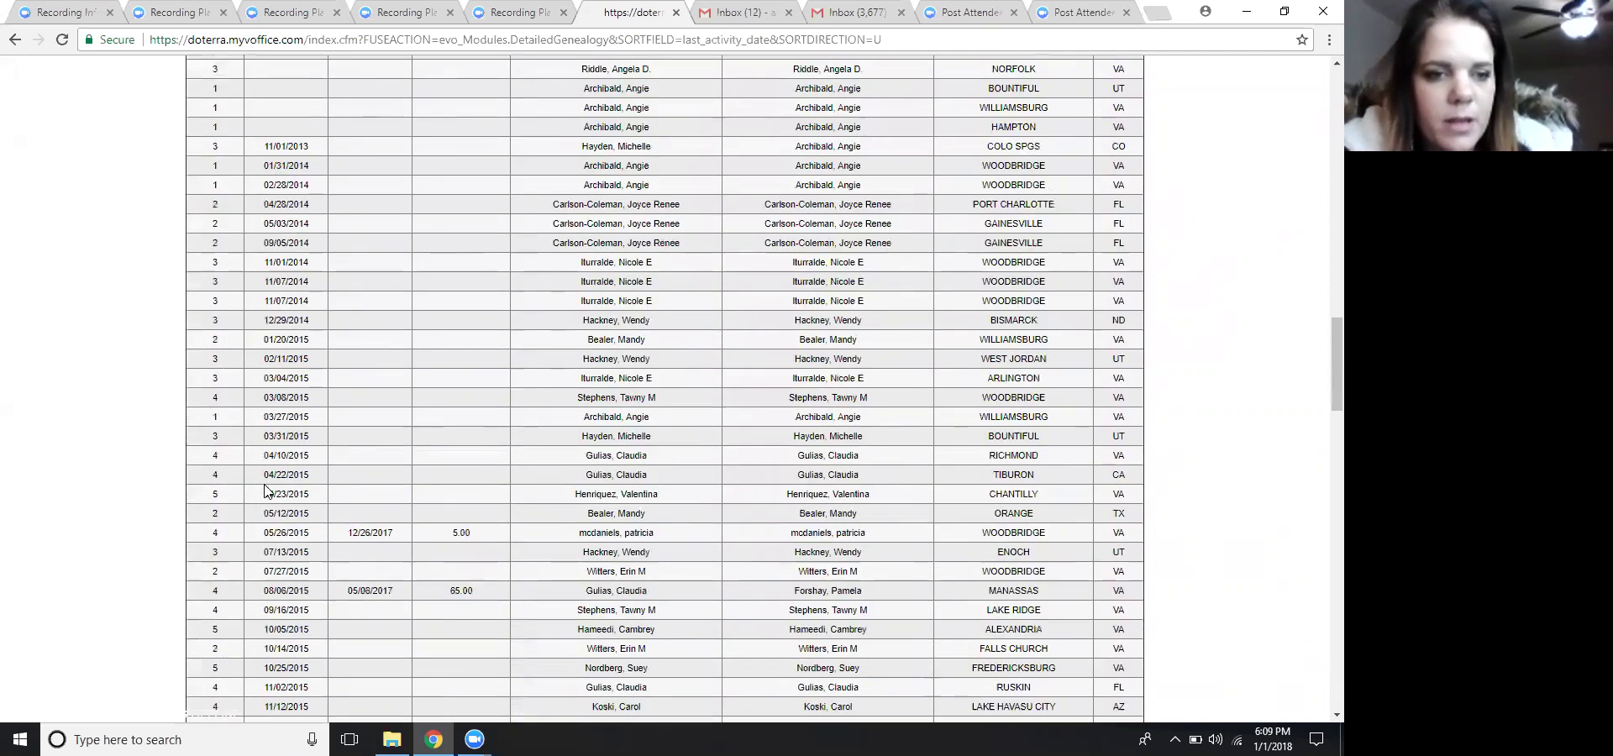
{"action": "scroll", "coordinate": [264, 492], "scroll_direction": "down", "scroll_amount": 5}
{"action": "scroll", "coordinate": [264, 492], "scroll_direction": "up", "scroll_amount": 3}
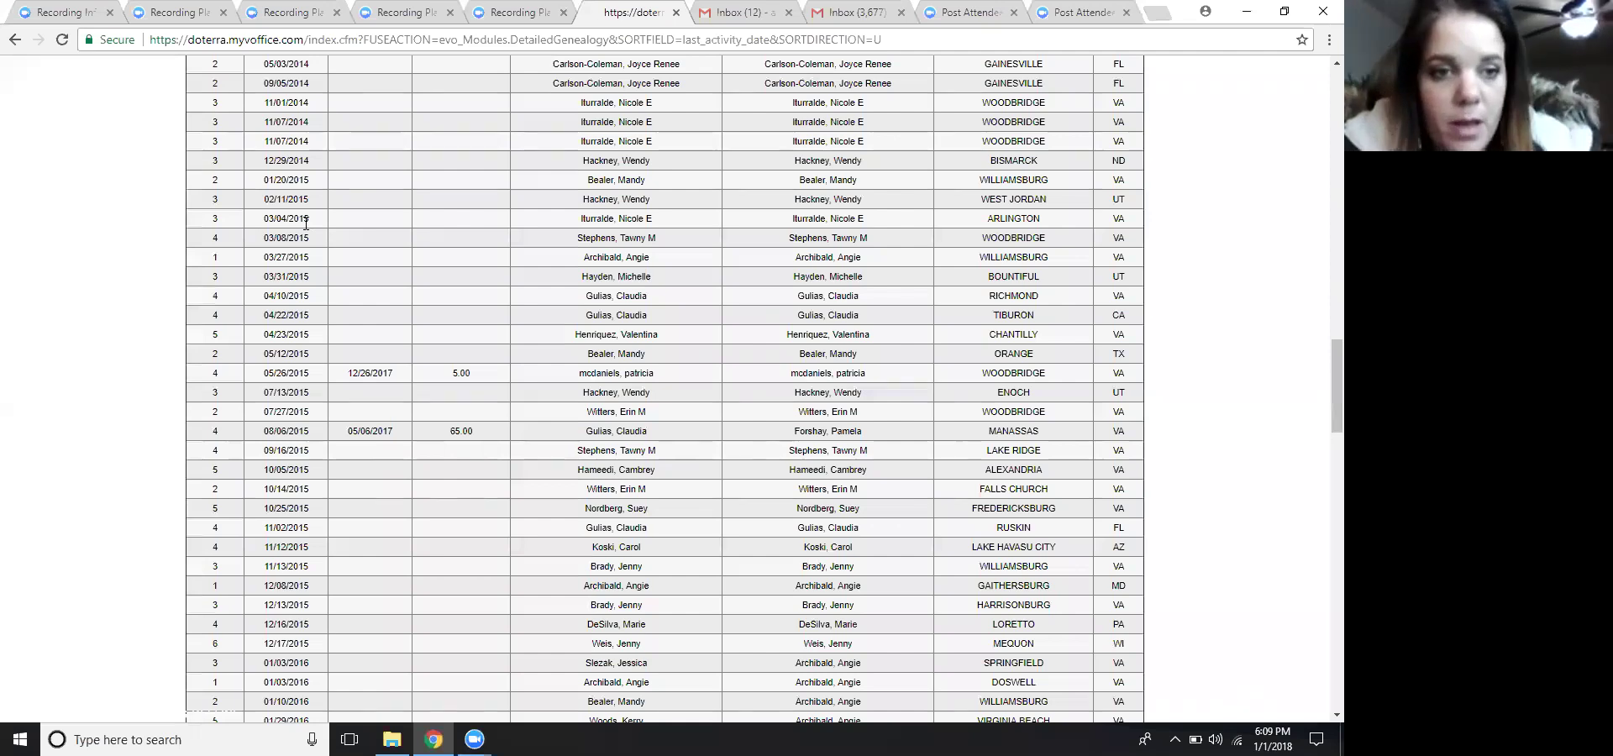
{"action": "scroll", "coordinate": [306, 224], "scroll_direction": "down", "scroll_amount": 10}
Step: Reverse the Last Order Date sort to show the most recent orders first and review the records
{"action": "scroll", "coordinate": [307, 229], "scroll_direction": "up", "scroll_amount": 20}
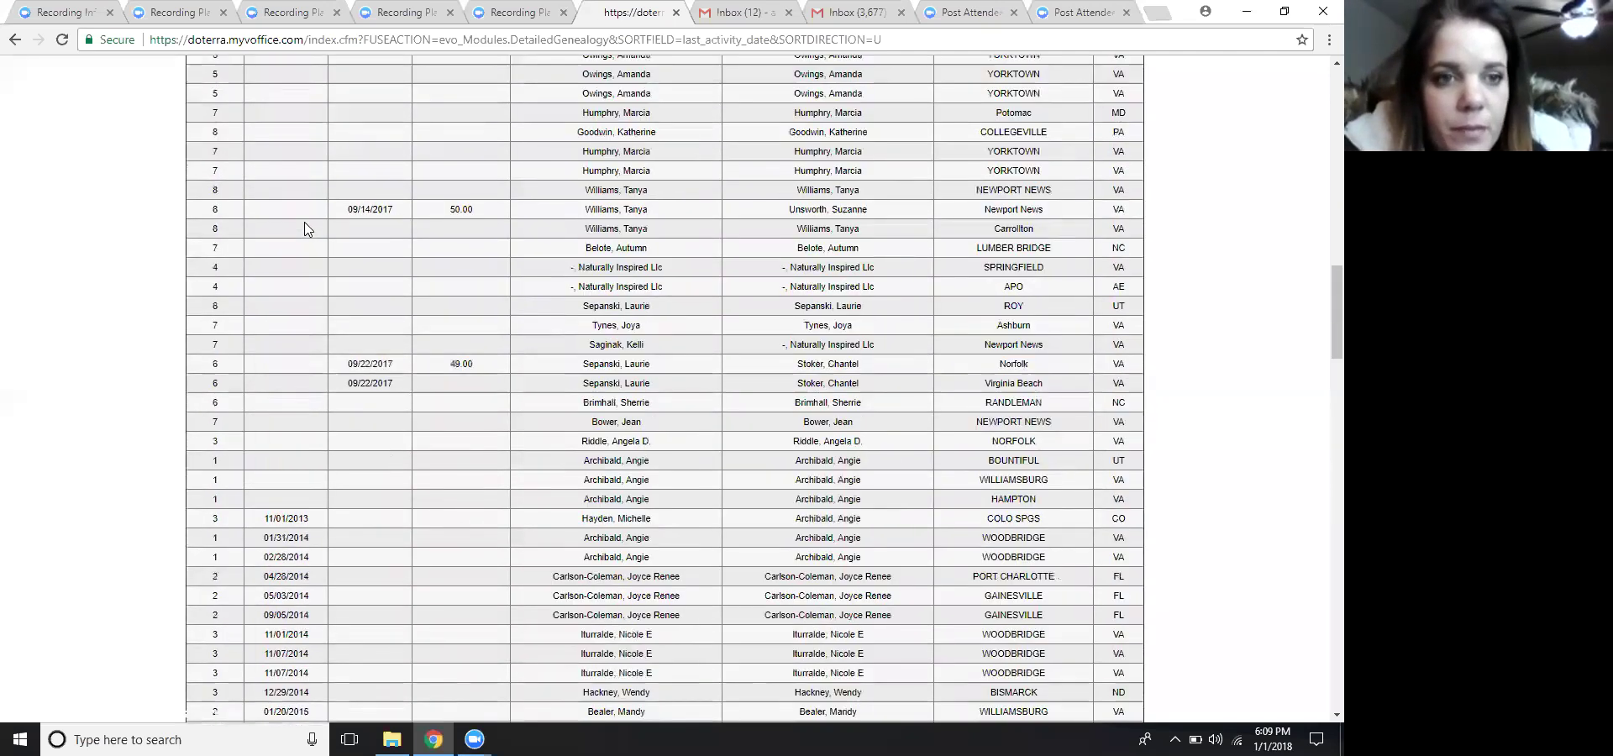
{"action": "scroll", "coordinate": [305, 228], "scroll_direction": "up", "scroll_amount": 8}
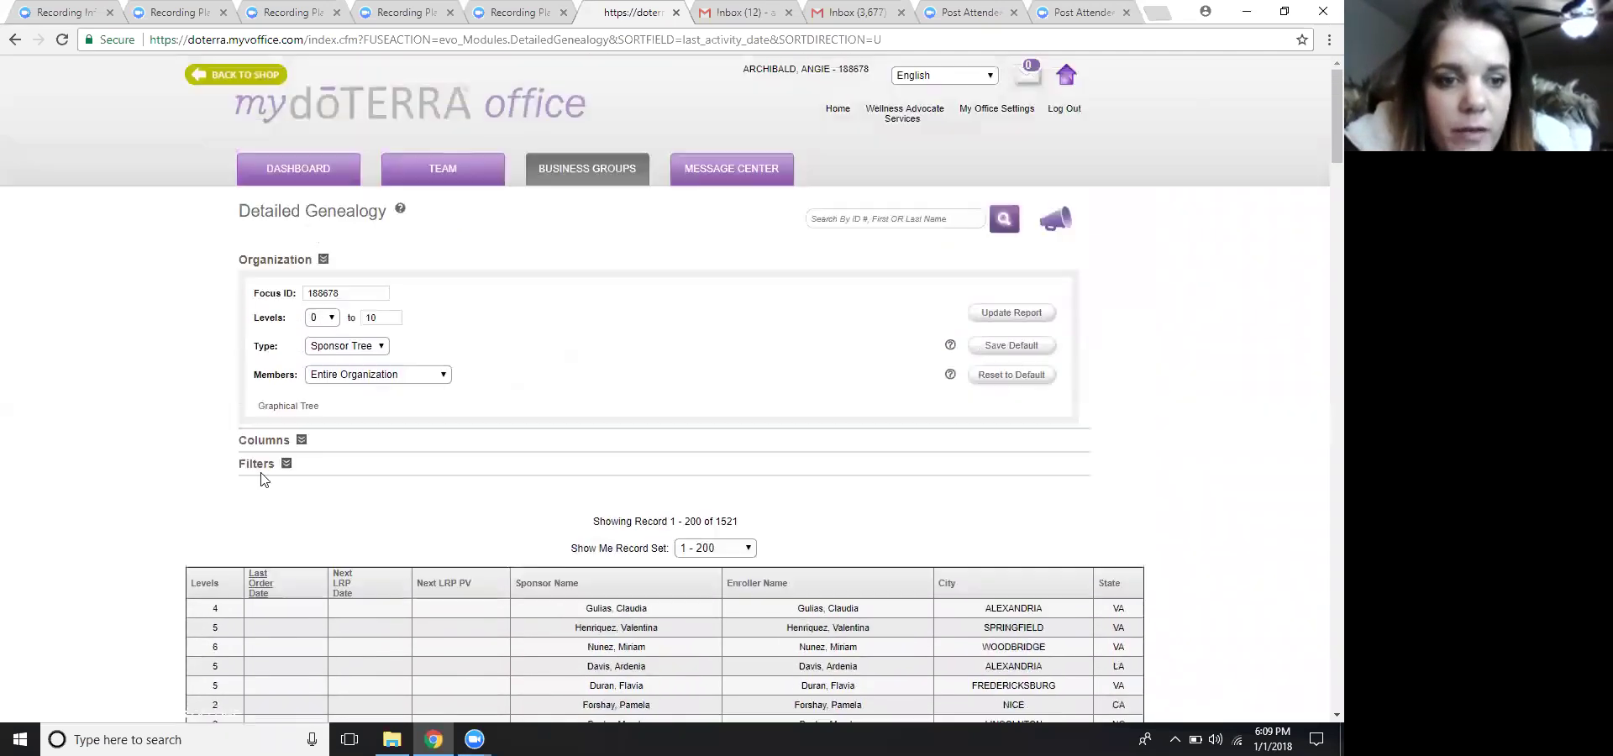
{"action": "left_click", "coordinate": [262, 591]}
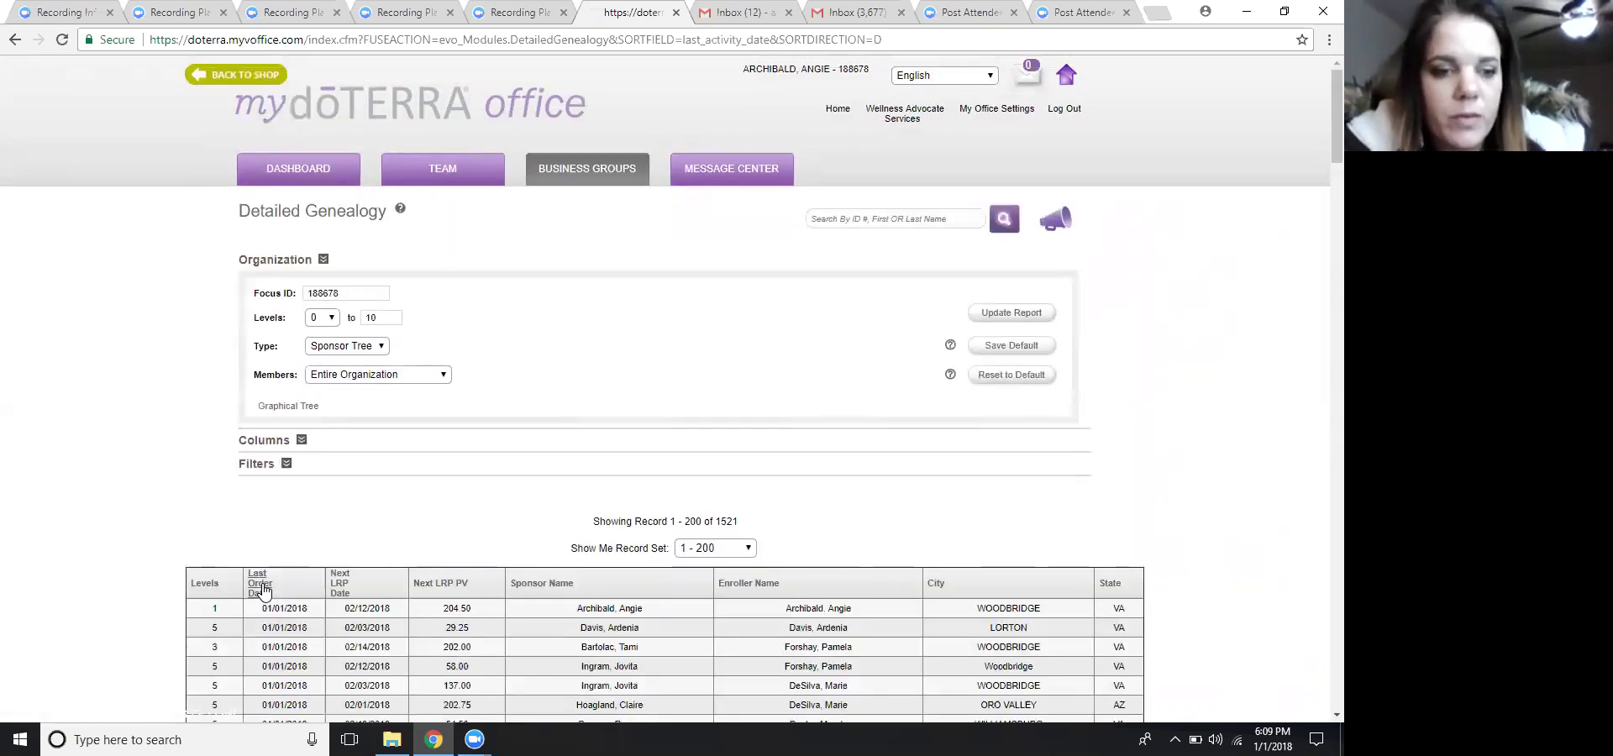
{"action": "scroll", "coordinate": [262, 590], "scroll_direction": "down", "scroll_amount": 3}
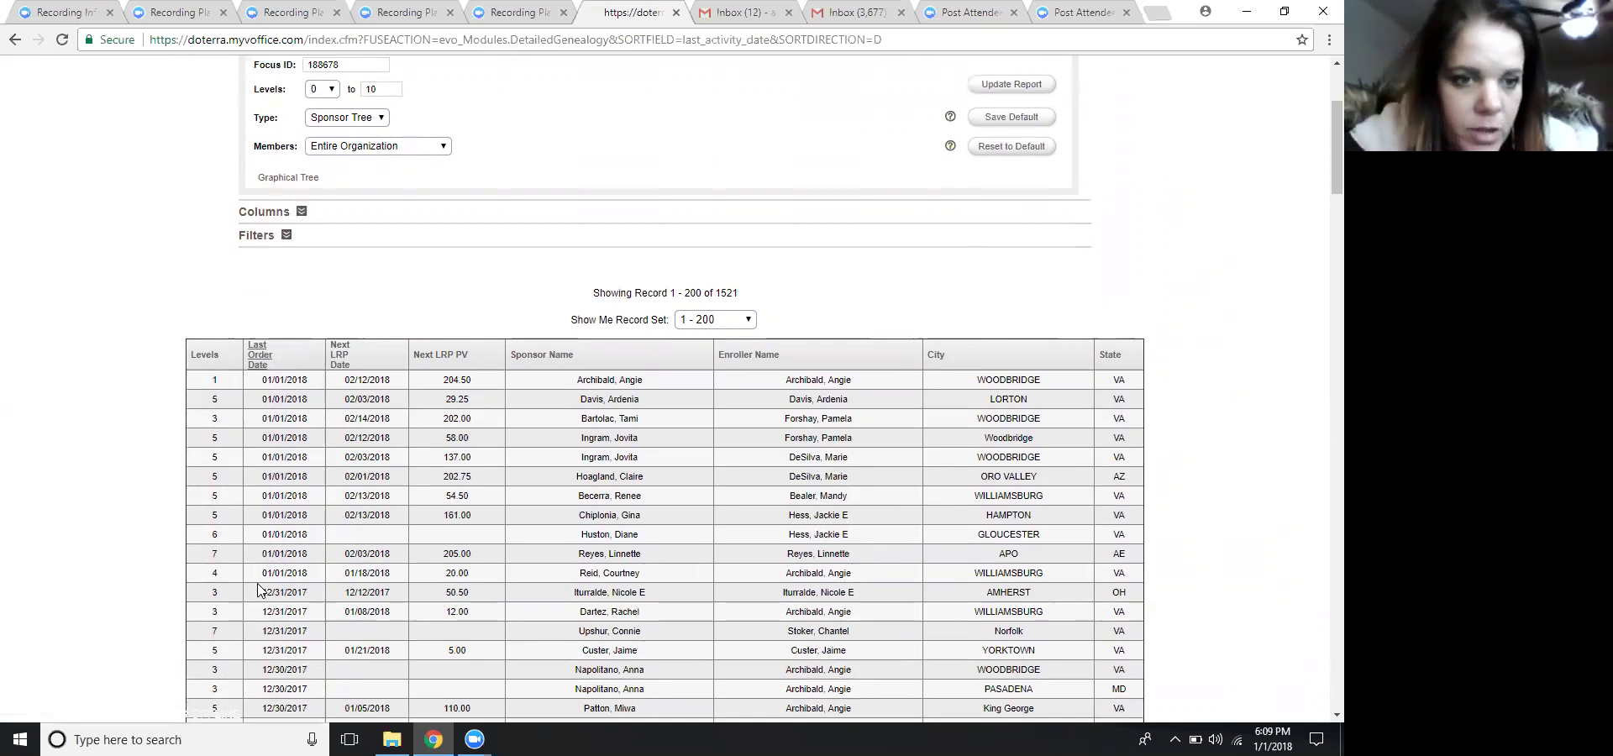
{"action": "scroll", "coordinate": [259, 591], "scroll_direction": "down", "scroll_amount": 1}
{"action": "scroll", "coordinate": [258, 590], "scroll_direction": "down", "scroll_amount": 15}
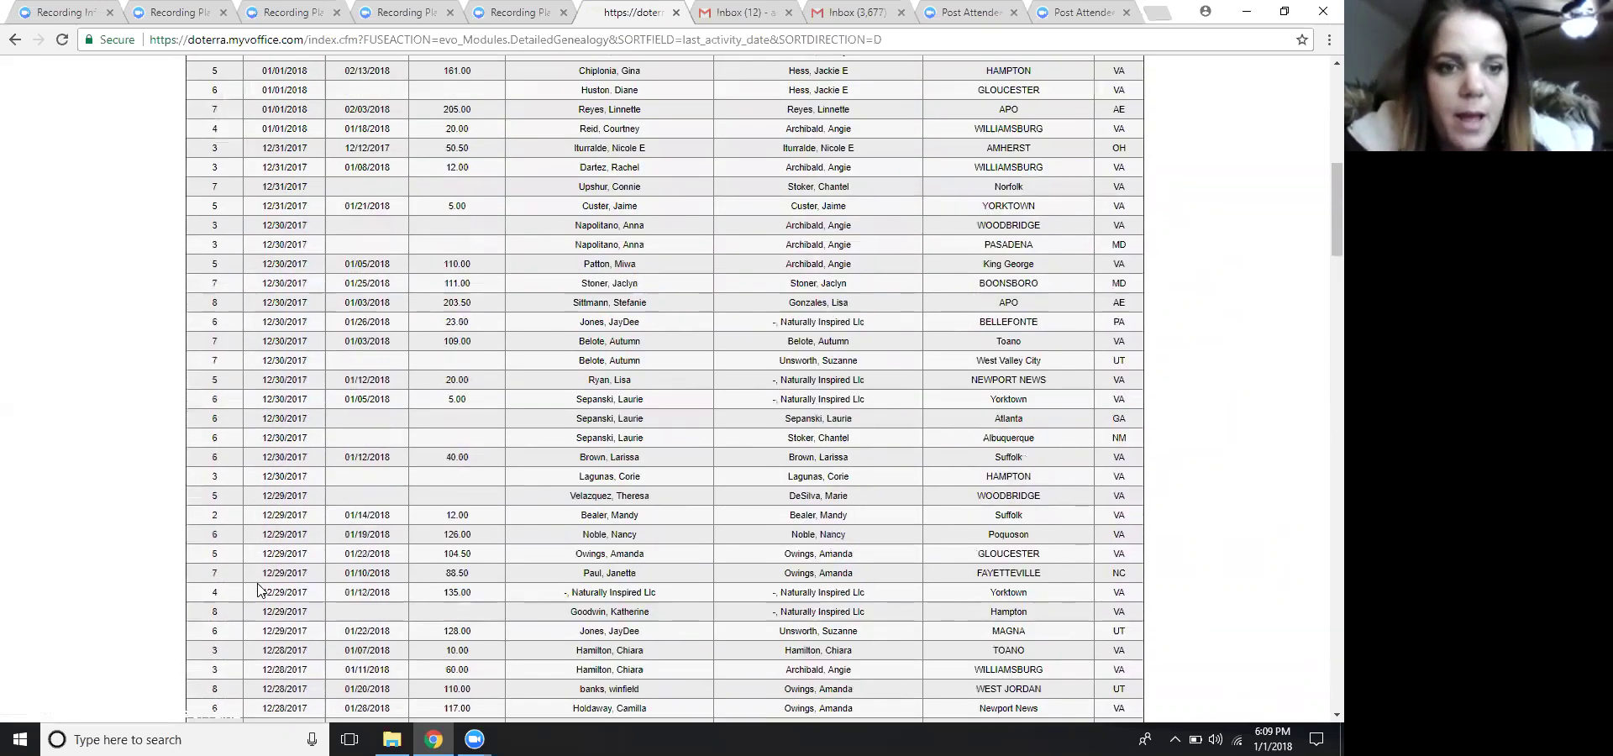
{"action": "scroll", "coordinate": [258, 590], "scroll_direction": "down", "scroll_amount": 20}
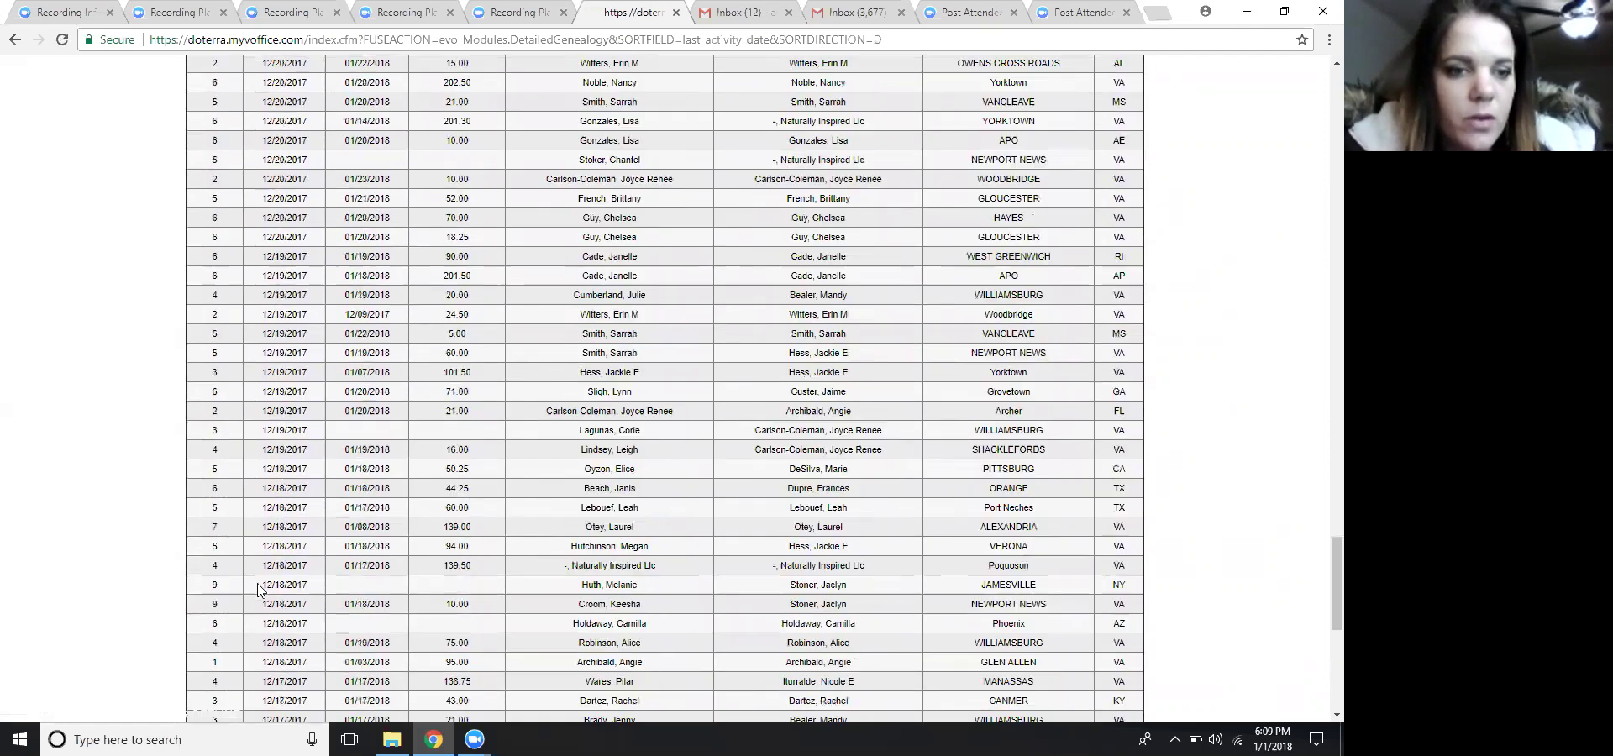
{"action": "scroll", "coordinate": [437, 396], "scroll_direction": "up", "scroll_amount": 20}
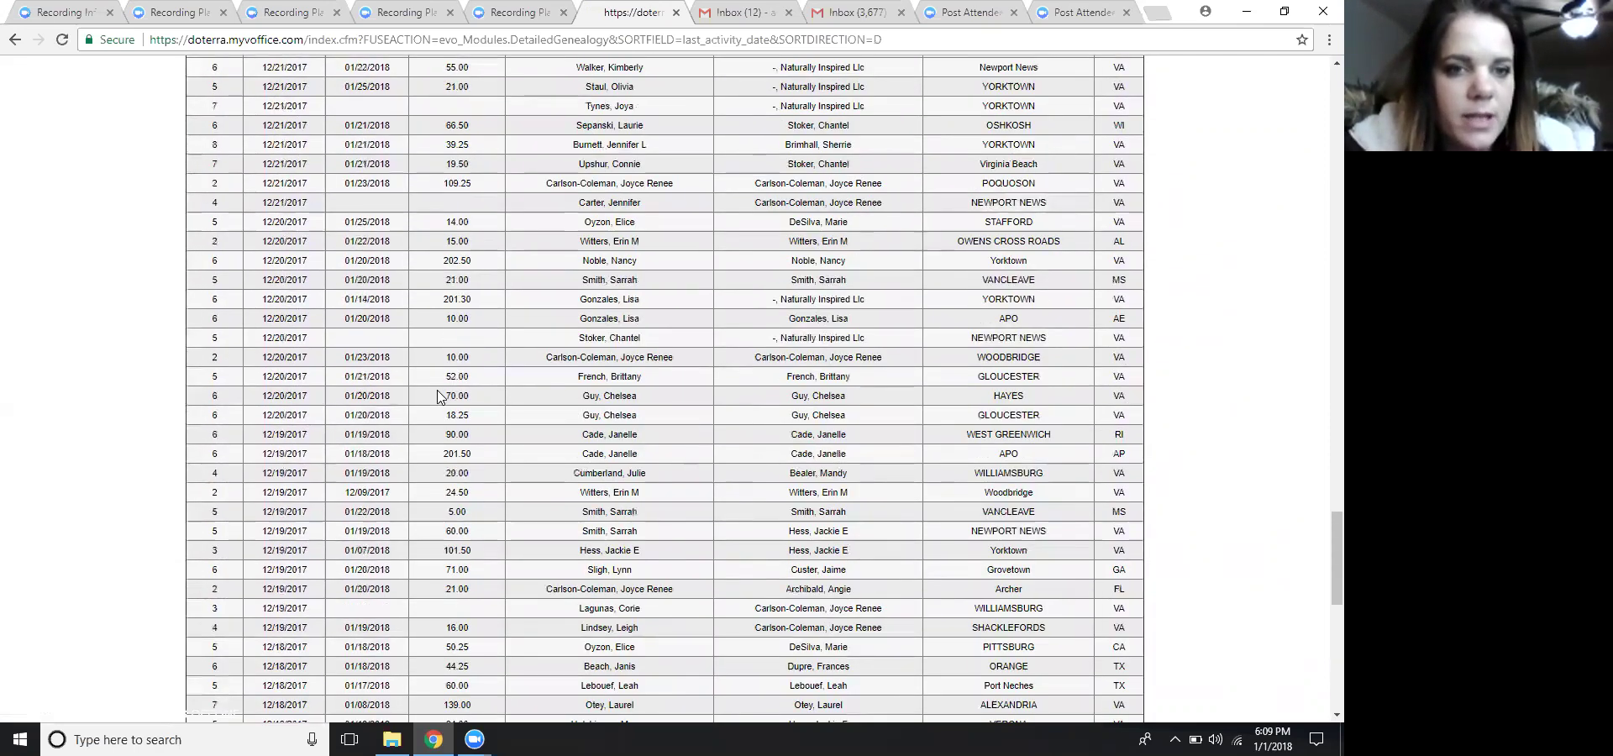
{"action": "scroll", "coordinate": [437, 396], "scroll_direction": "up", "scroll_amount": 4}
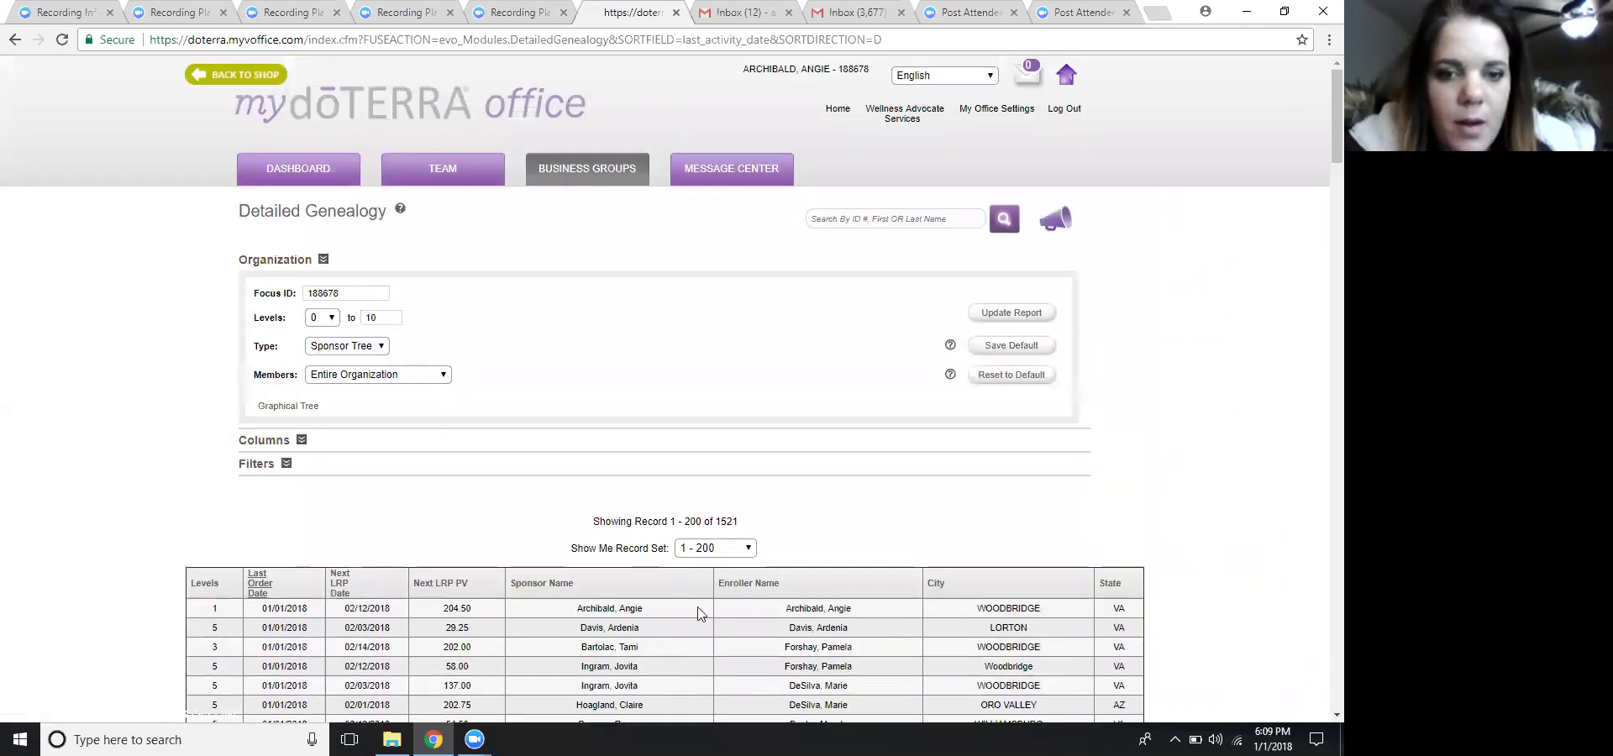
Step: Display record set 601 - 800 of the genealogy report and skim its last order dates
{"action": "left_click", "coordinate": [707, 550]}
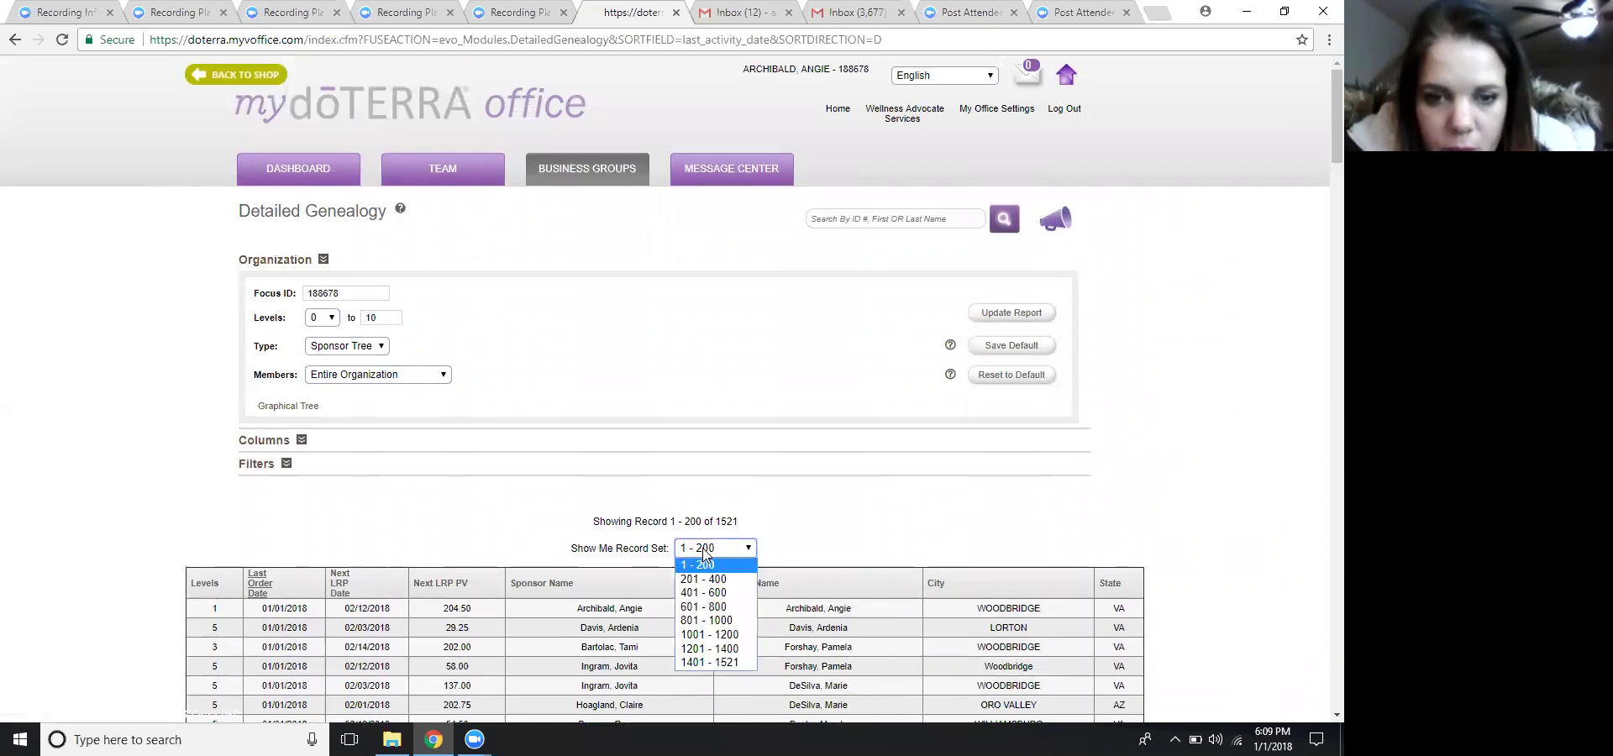
{"action": "left_click", "coordinate": [694, 607]}
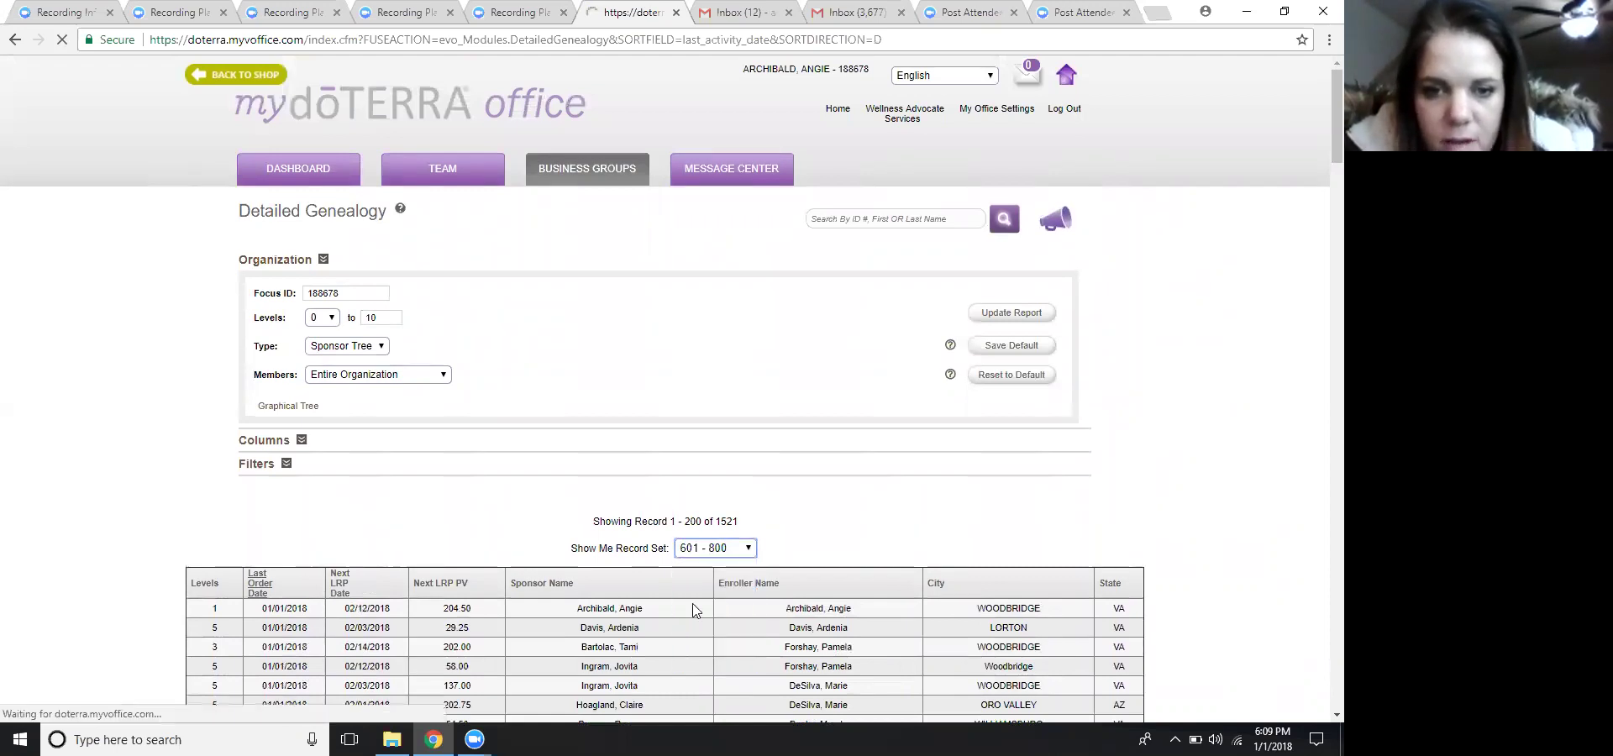
{"action": "scroll", "coordinate": [695, 611], "scroll_direction": "down", "scroll_amount": 1}
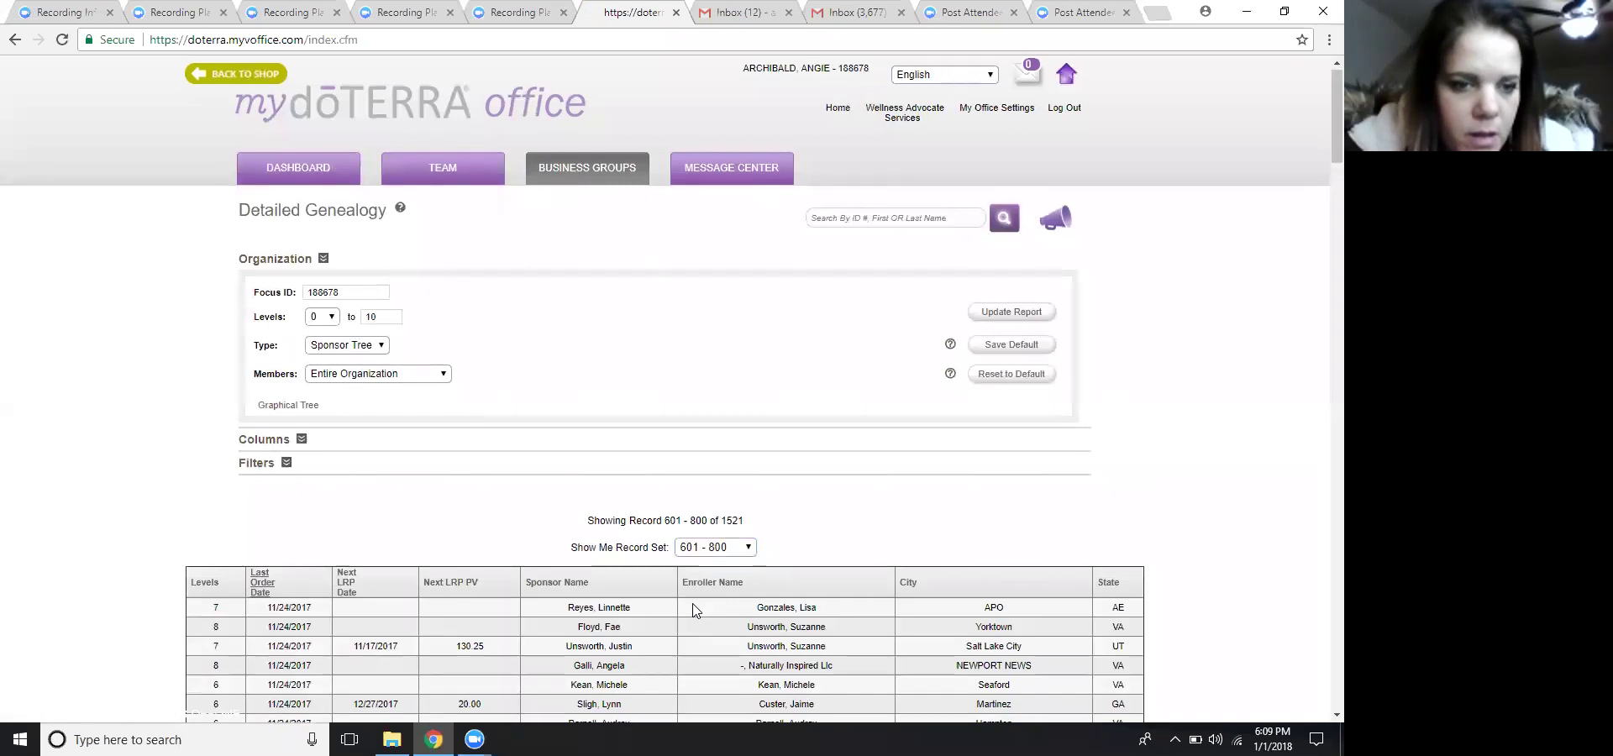
{"action": "scroll", "coordinate": [696, 610], "scroll_direction": "down", "scroll_amount": 1}
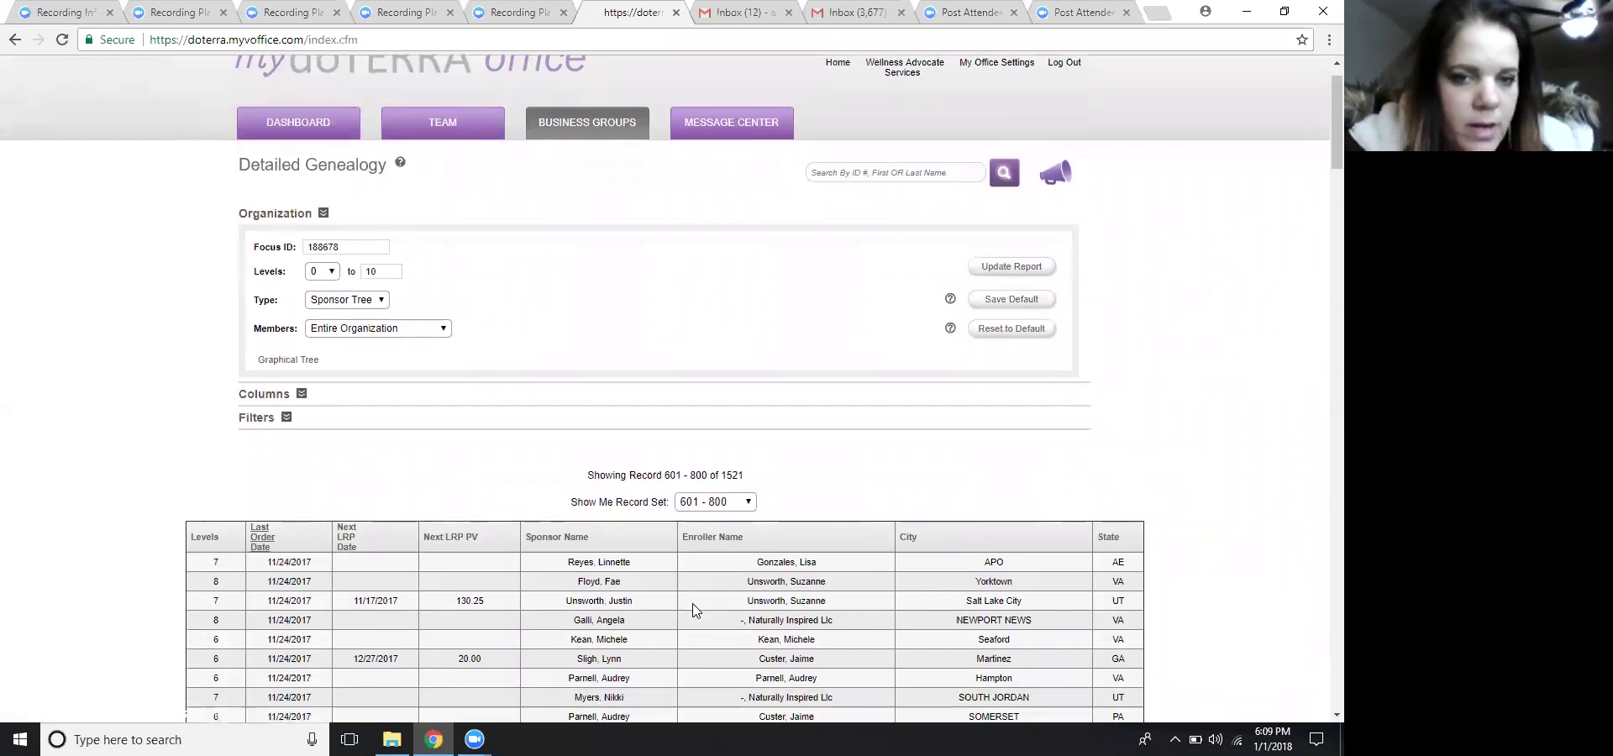
{"action": "scroll", "coordinate": [694, 611], "scroll_direction": "down", "scroll_amount": 8}
{"action": "scroll", "coordinate": [695, 611], "scroll_direction": "up", "scroll_amount": 8}
Step: Check the last order dates in record set 1001 - 1200, followed by record set 801 - 1000
{"action": "left_click", "coordinate": [697, 548]}
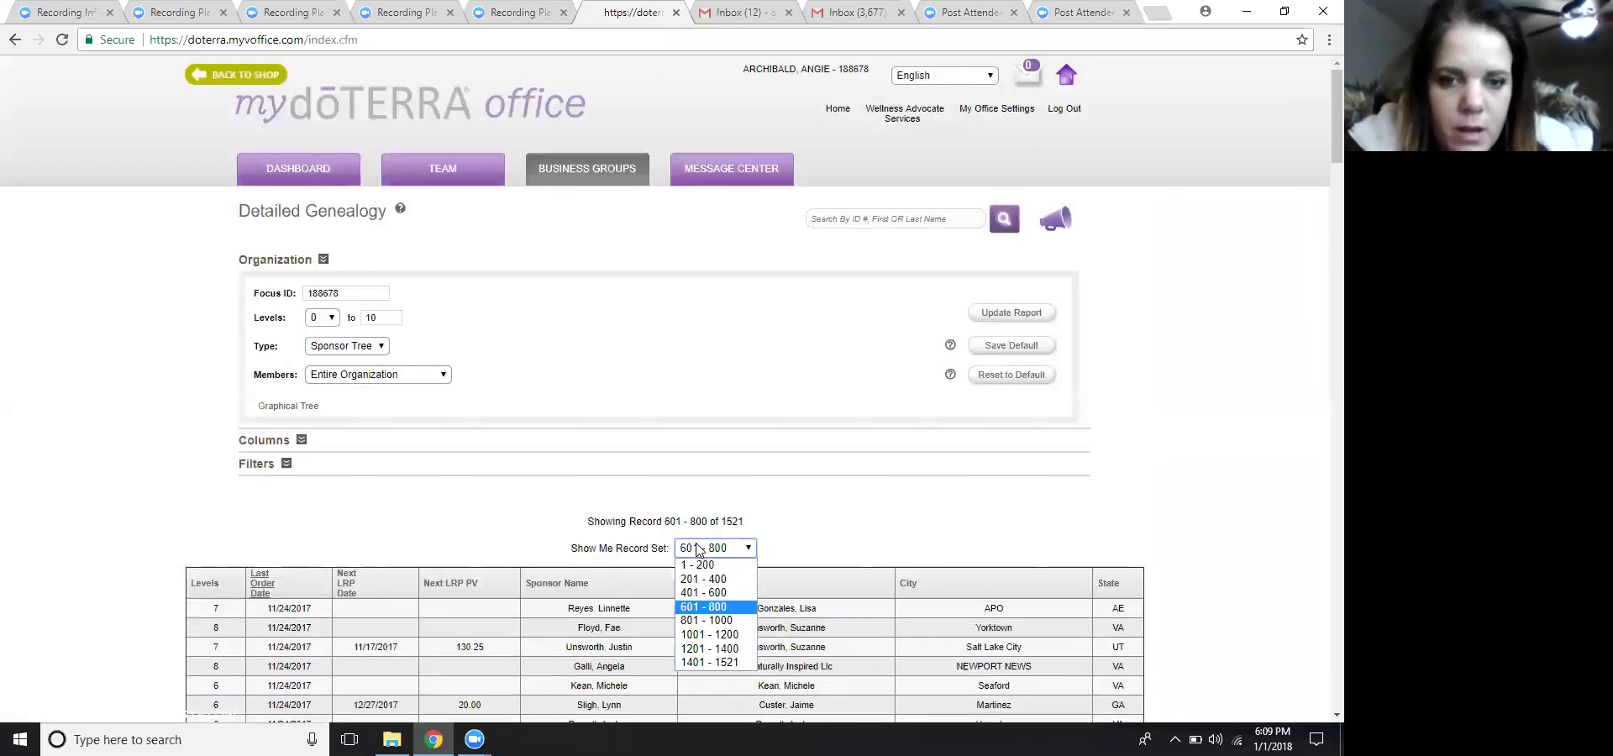
{"action": "left_click", "coordinate": [691, 634]}
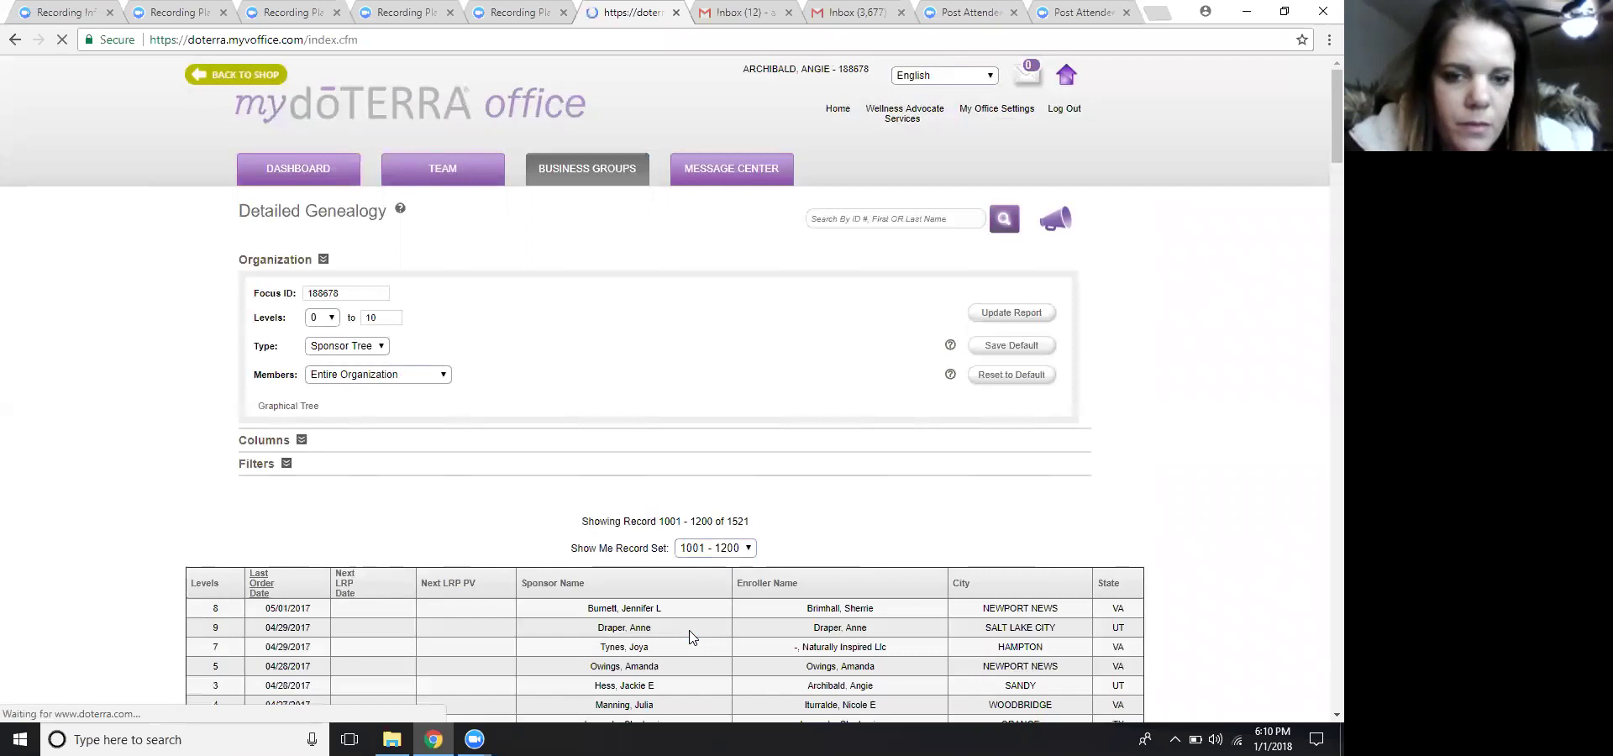
{"action": "left_click", "coordinate": [718, 550]}
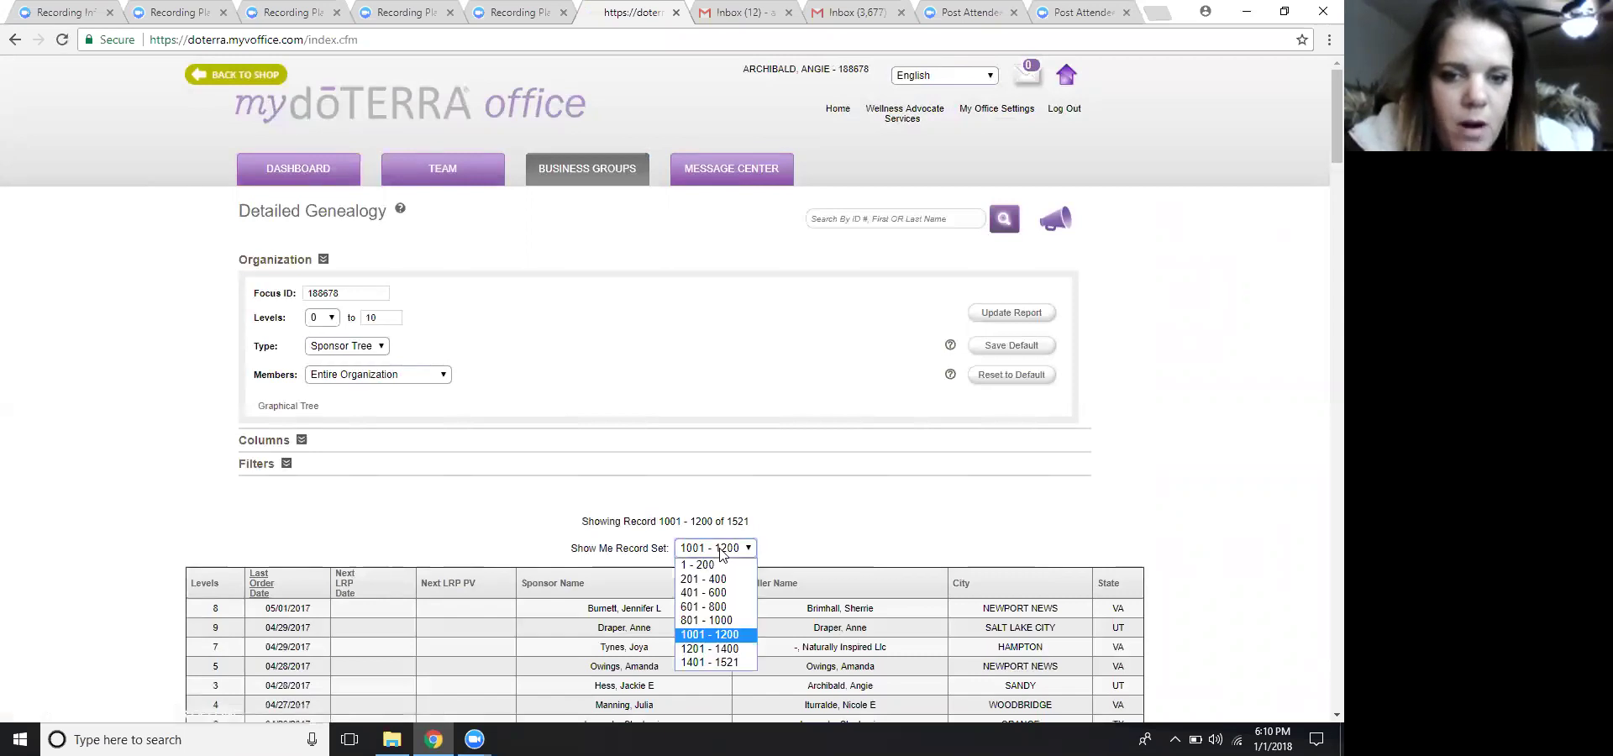
{"action": "left_click", "coordinate": [697, 624]}
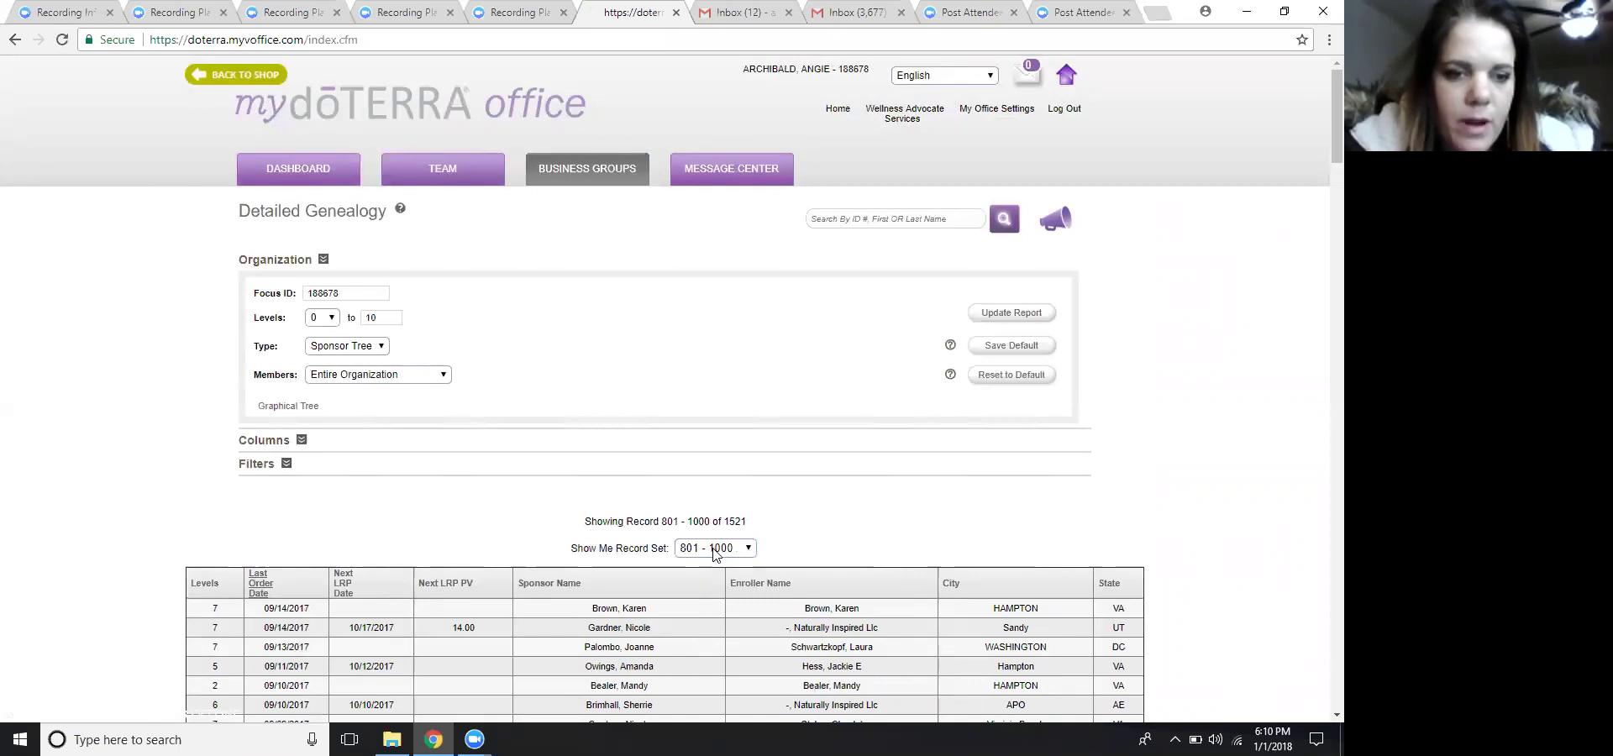
Step: Return to record set 601 - 800 and scan down through its October 2017 orders
{"action": "left_click", "coordinate": [715, 550]}
{"action": "left_click", "coordinate": [695, 608]}
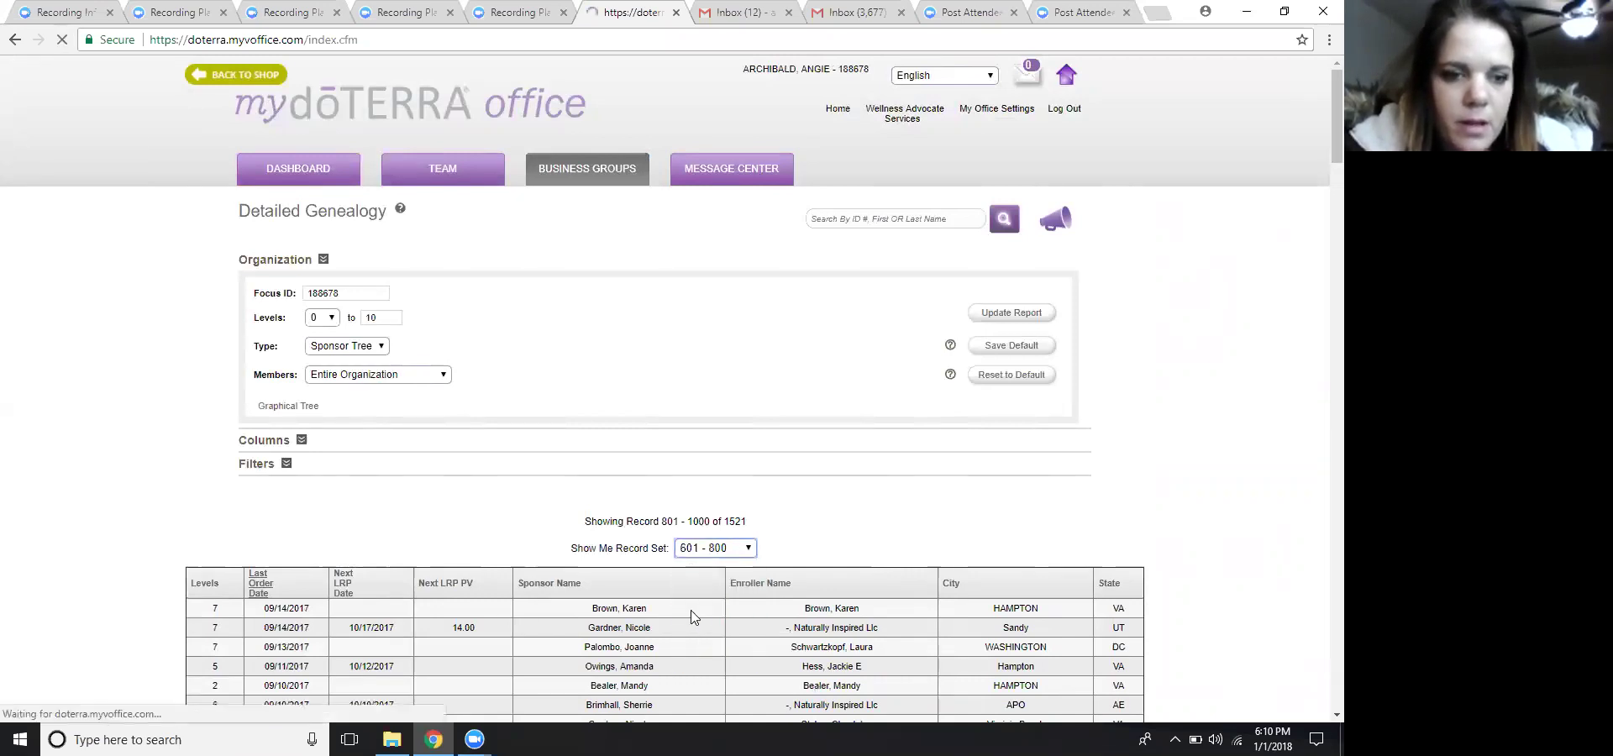
{"action": "scroll", "coordinate": [691, 610], "scroll_direction": "down", "scroll_amount": 6}
{"action": "right_click", "coordinate": [690, 612]}
{"action": "left_click", "coordinate": [585, 574]}
{"action": "scroll", "coordinate": [583, 575], "scroll_direction": "down", "scroll_amount": 4}
{"action": "scroll", "coordinate": [540, 567], "scroll_direction": "down", "scroll_amount": 16}
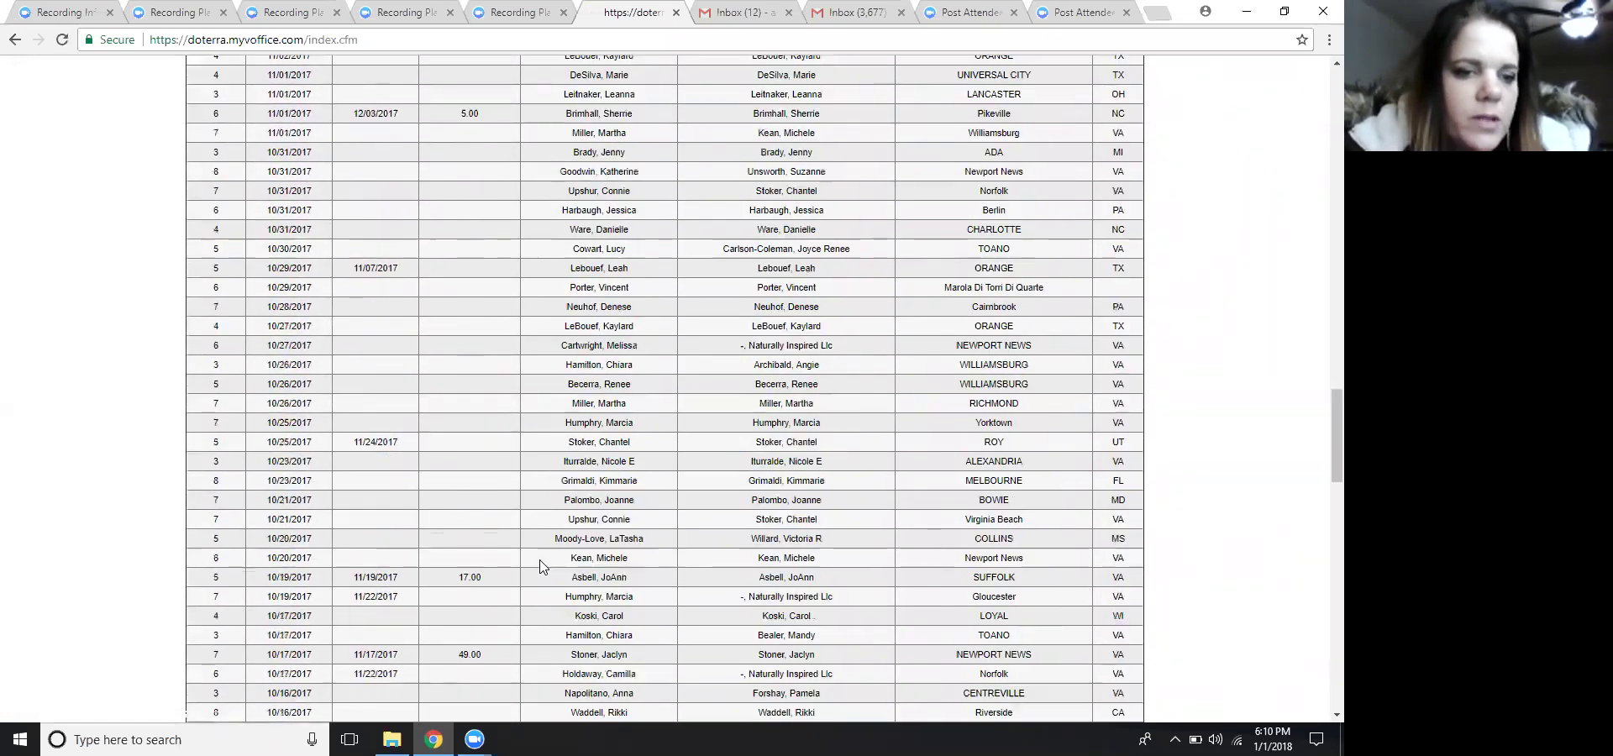
{"action": "scroll", "coordinate": [540, 567], "scroll_direction": "down", "scroll_amount": 2}
{"action": "right_click", "coordinate": [540, 571]}
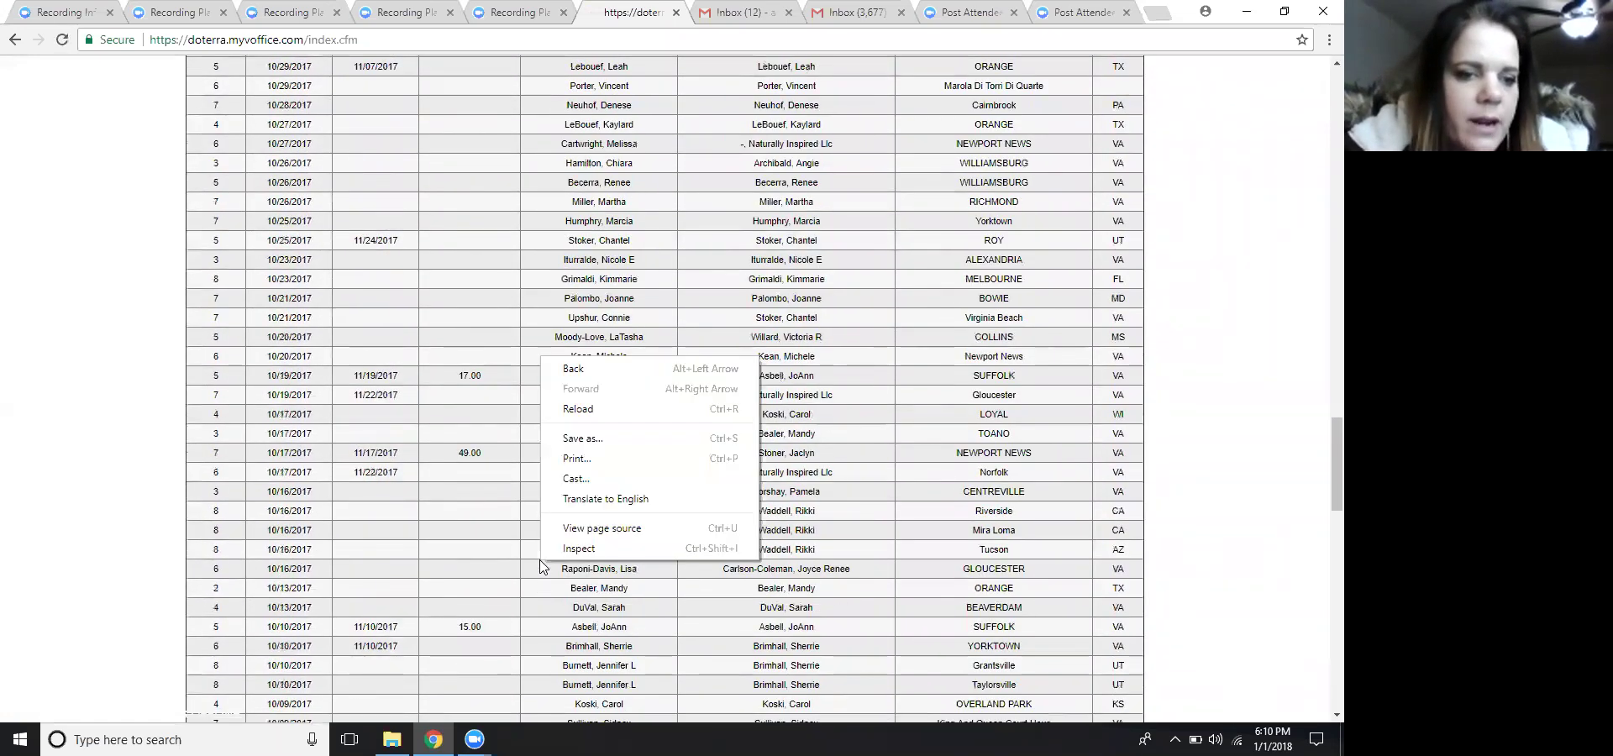
{"action": "left_click", "coordinate": [389, 585]}
Step: Examine the September 2017 orders at the end of the record set for their next LRP dates and PV
{"action": "scroll", "coordinate": [389, 588], "scroll_direction": "down", "scroll_amount": 10}
{"action": "scroll", "coordinate": [389, 591], "scroll_direction": "down", "scroll_amount": 3}
{"action": "scroll", "coordinate": [389, 591], "scroll_direction": "up", "scroll_amount": 8}
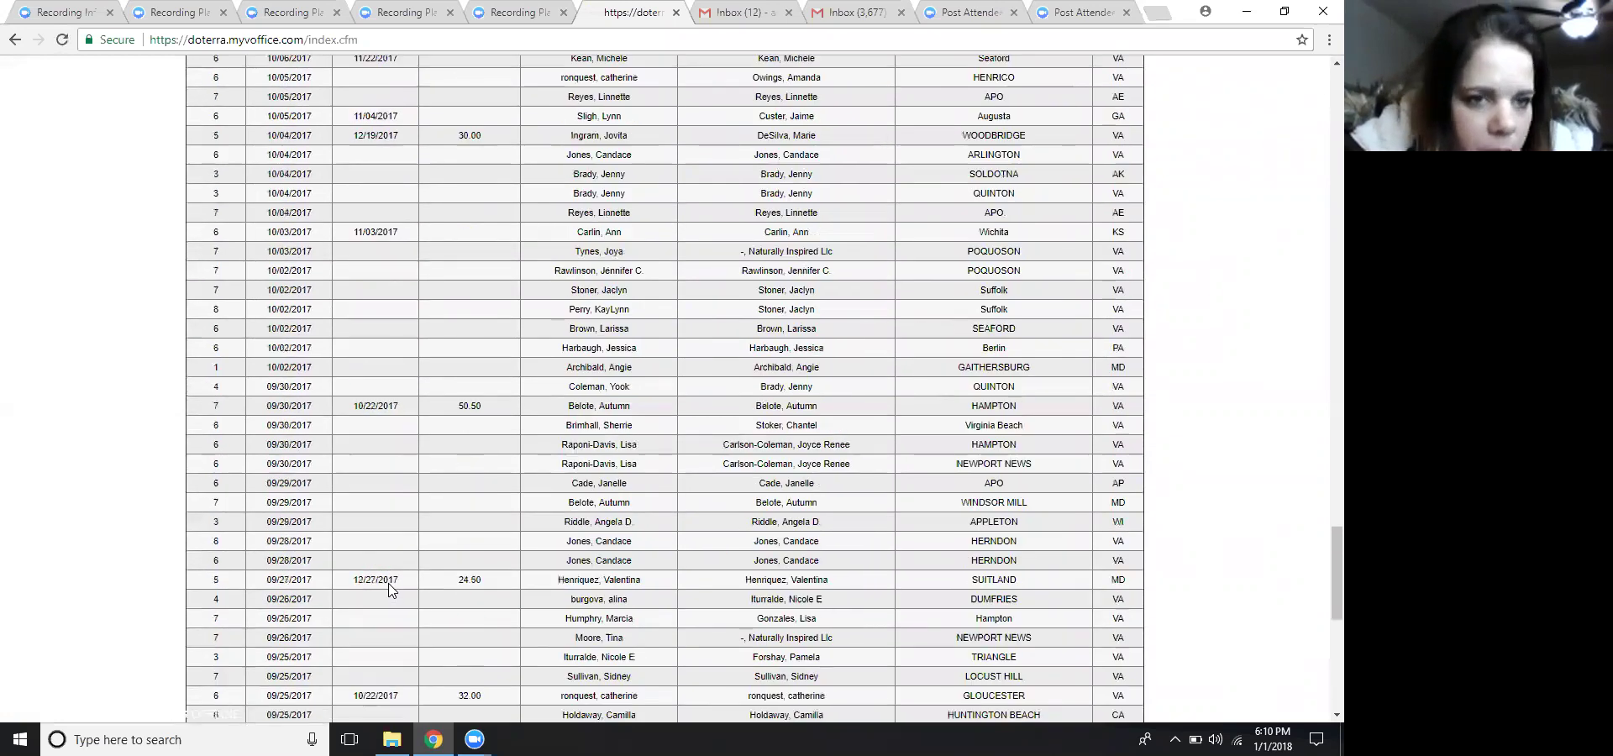
{"action": "scroll", "coordinate": [389, 591], "scroll_direction": "down", "scroll_amount": 3}
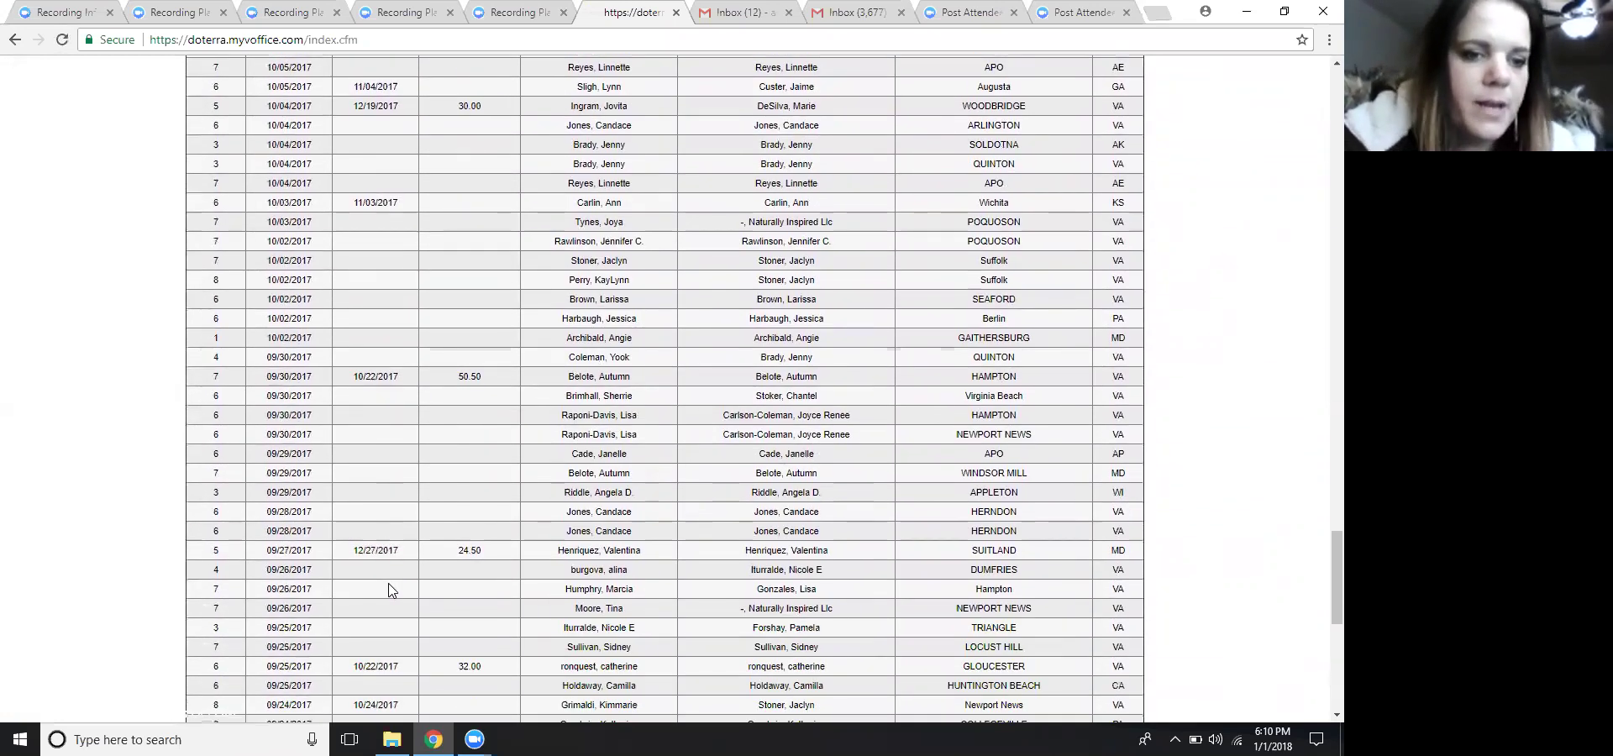
{"action": "scroll", "coordinate": [389, 591], "scroll_direction": "down", "scroll_amount": 2}
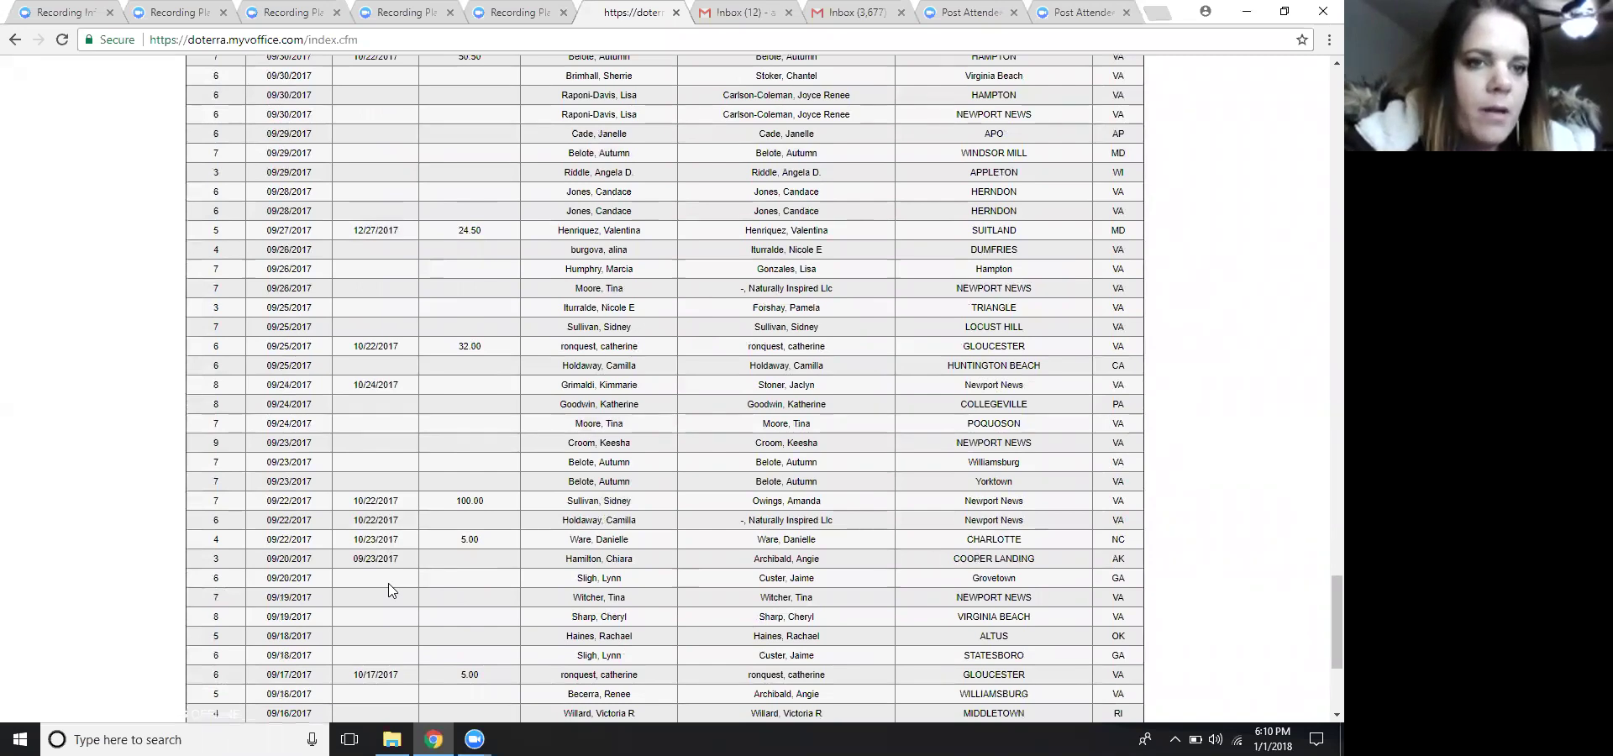
{"action": "scroll", "coordinate": [389, 591], "scroll_direction": "down", "scroll_amount": 3}
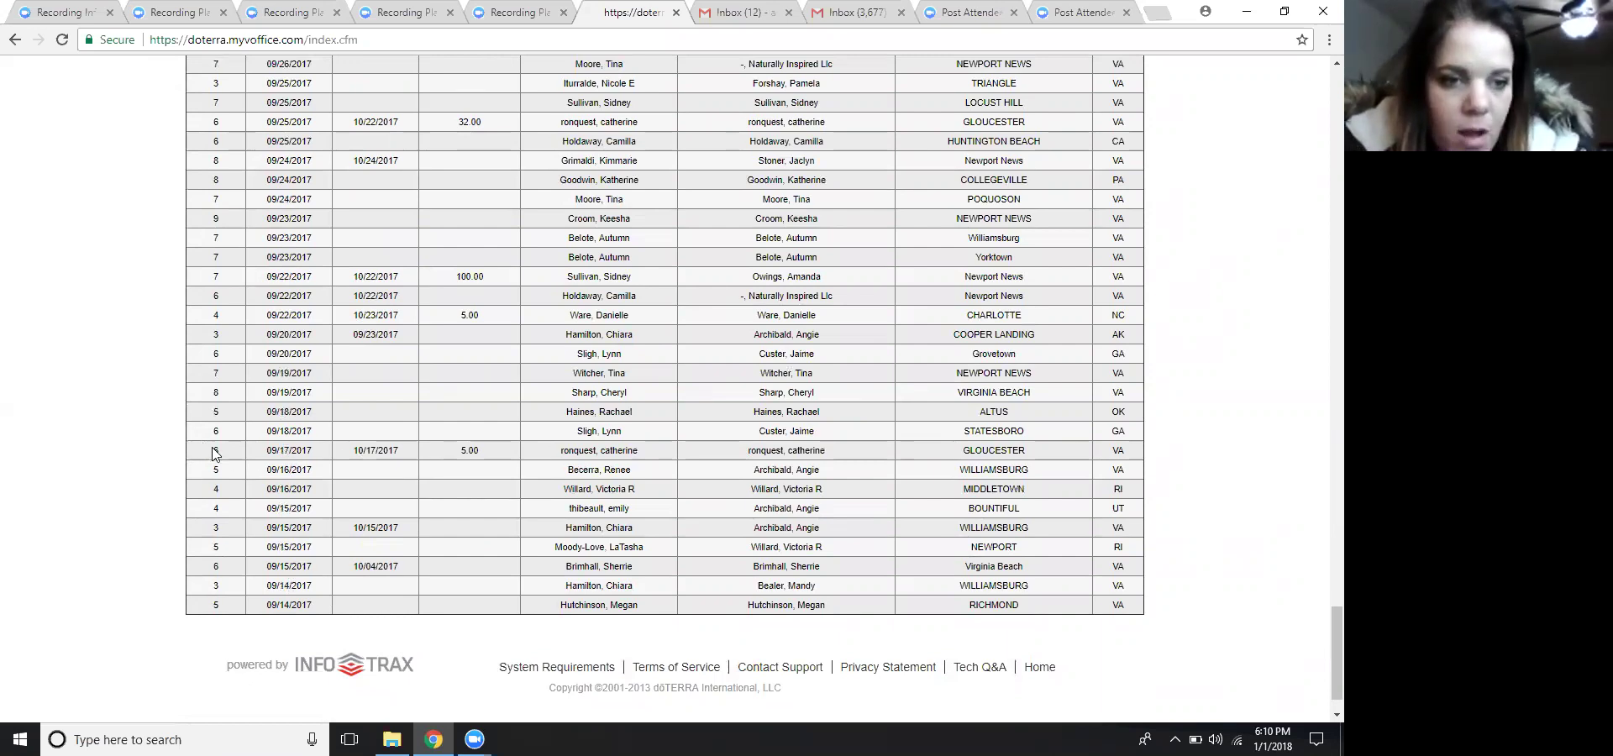
Step: Highlight the record last ordered on 09/17/2017 from its level through its Next LRP PV
{"action": "triple_click", "coordinate": [283, 431]}
{"action": "triple_click", "coordinate": [288, 431]}
{"action": "left_click_drag", "start_coordinate": [375, 448], "coordinate": [482, 455]}
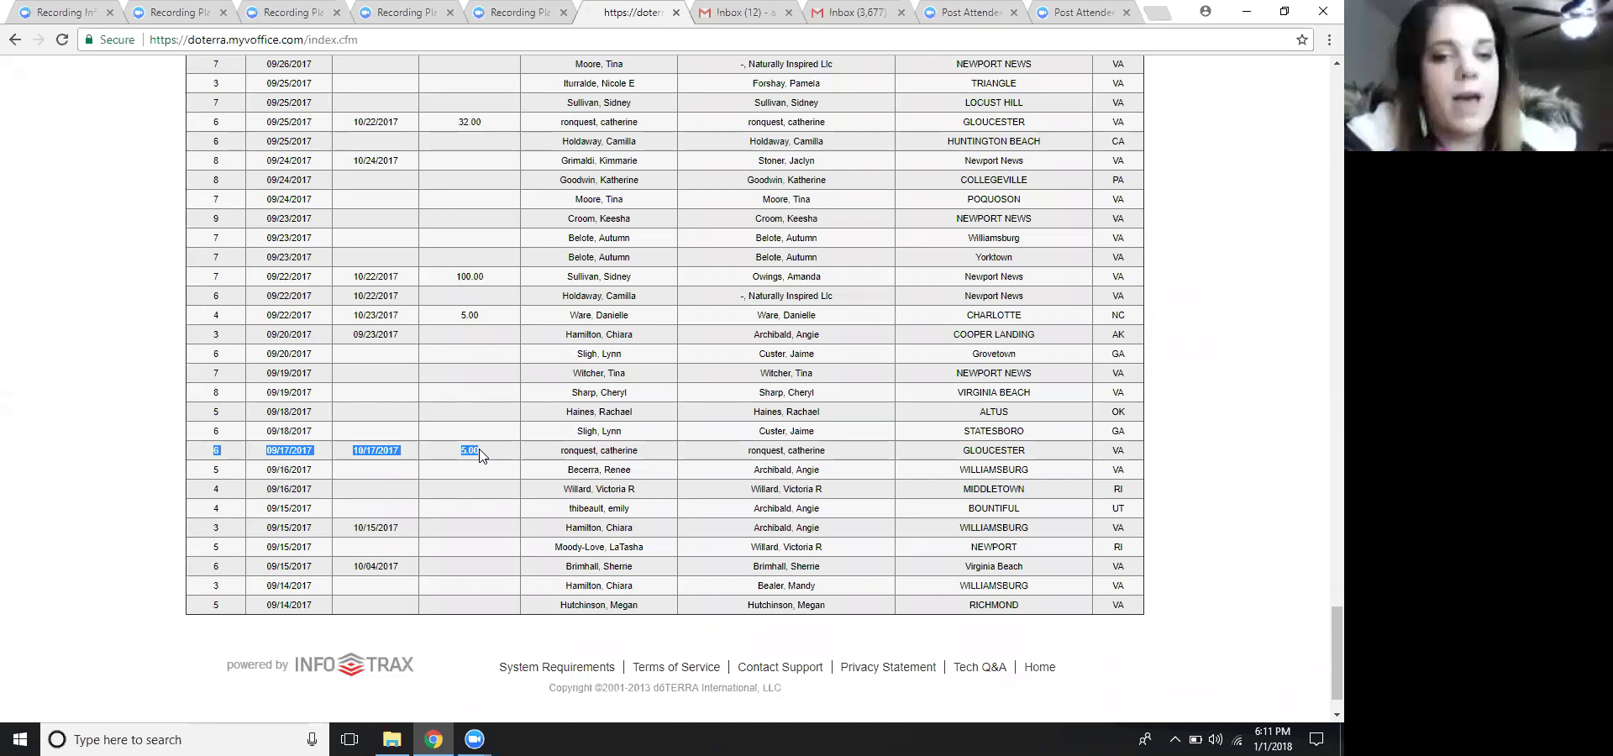
Step: Select the Focus ID value in the report's Organization settings
{"action": "scroll", "coordinate": [481, 453], "scroll_direction": "up", "scroll_amount": 20}
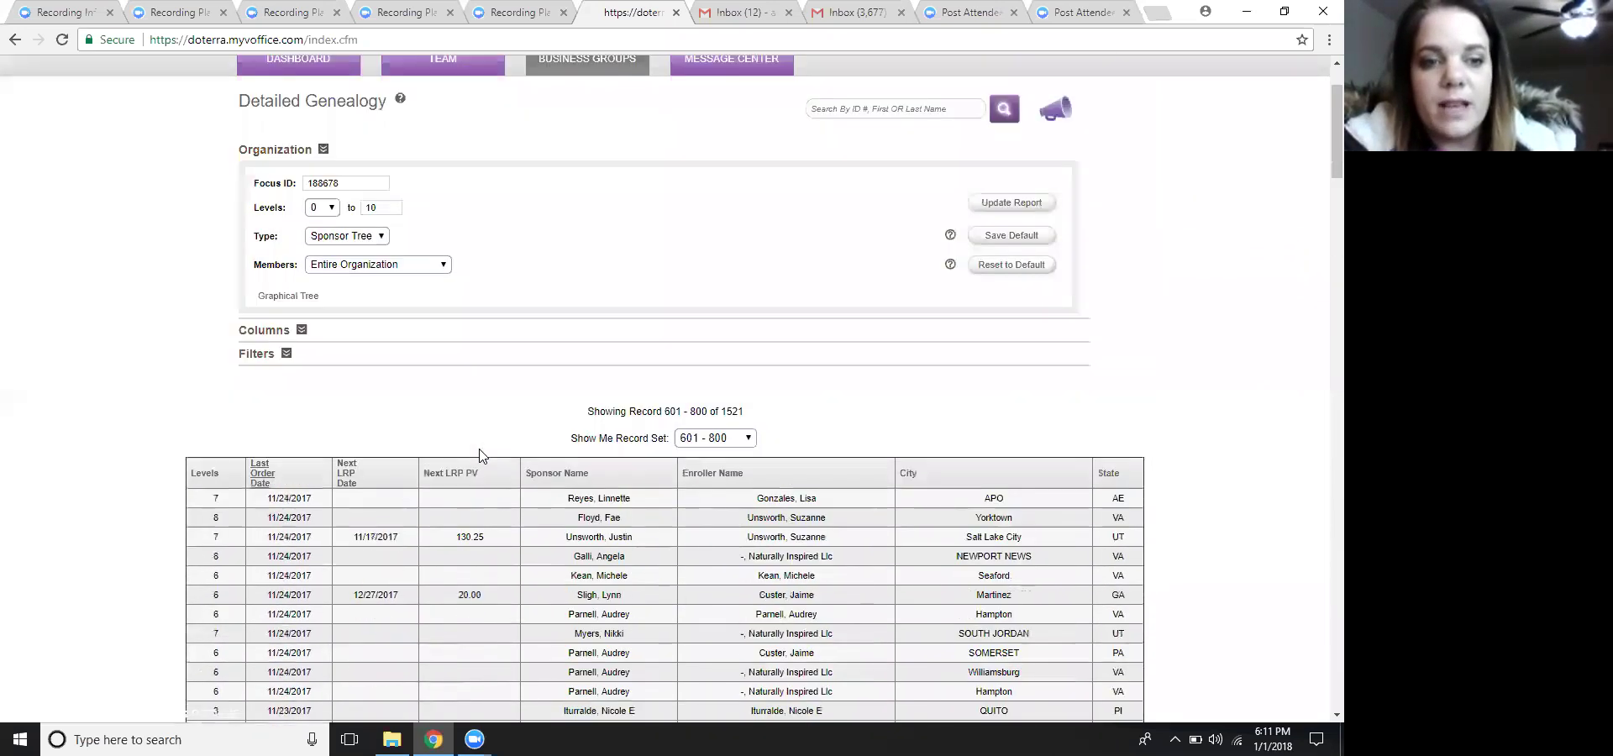
{"action": "scroll", "coordinate": [480, 455], "scroll_direction": "up", "scroll_amount": 2}
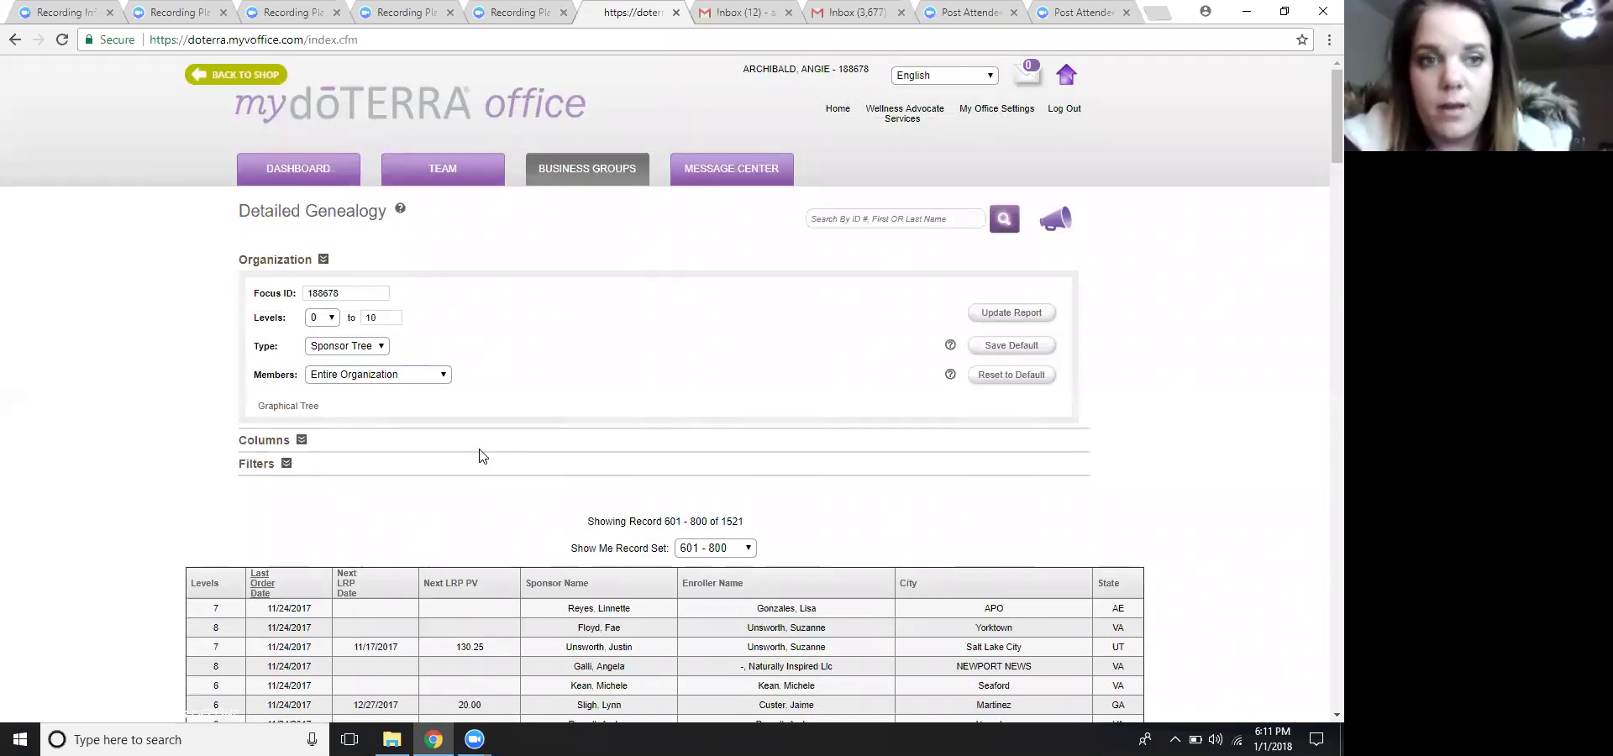
{"action": "double_click", "coordinate": [346, 292]}
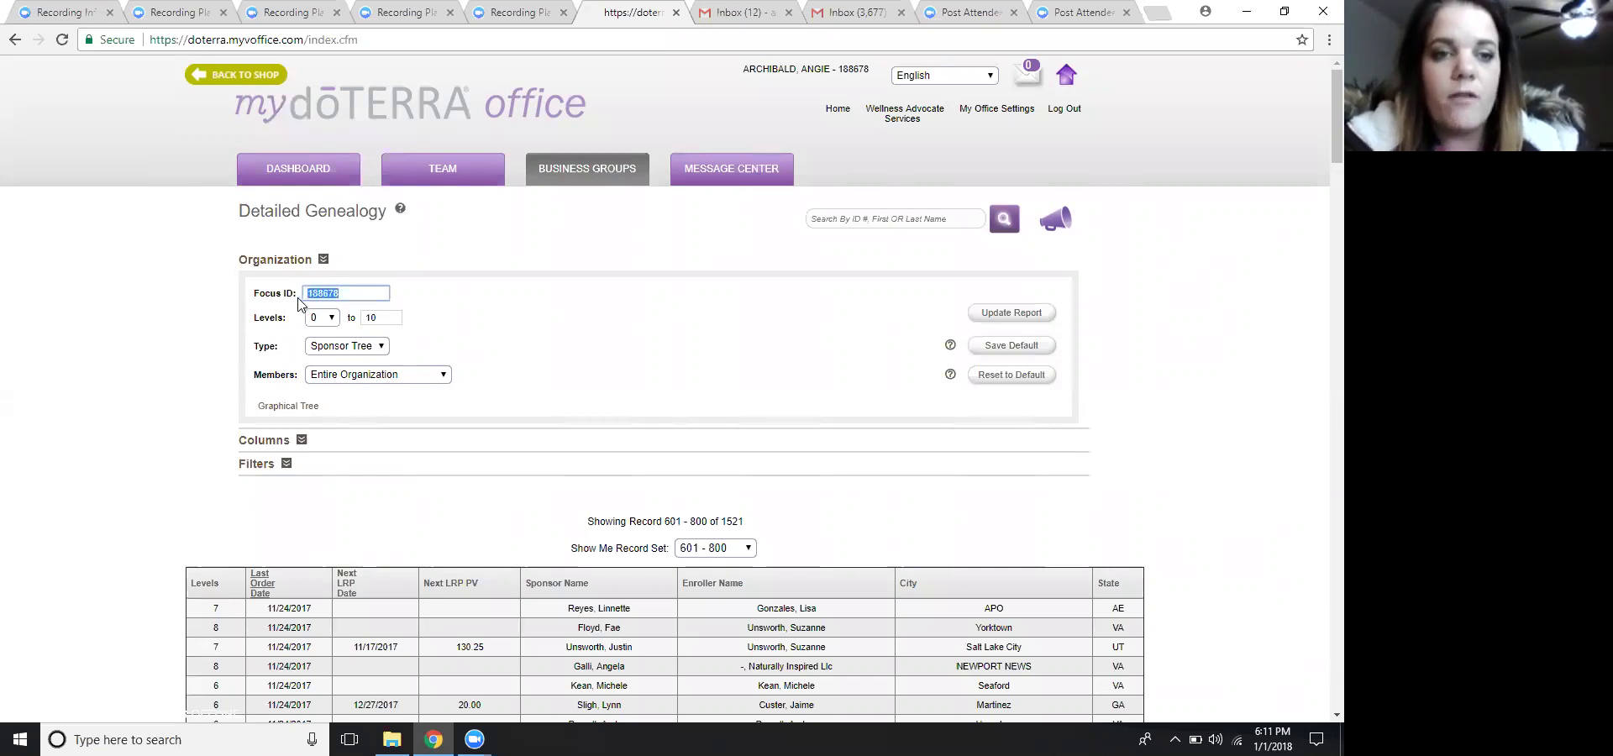